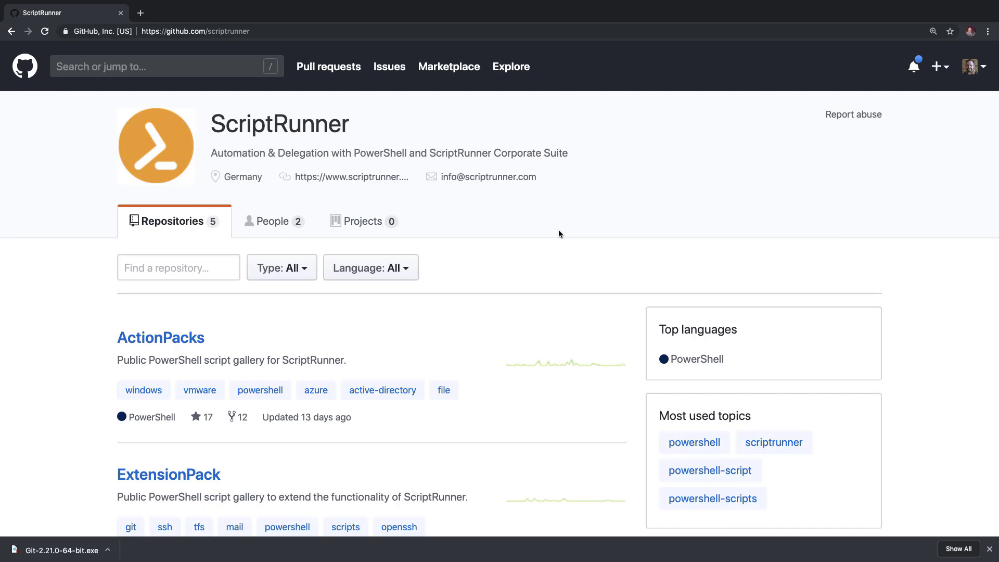
- Open the ExtensionPack repository from the ScriptRunner organization page
scroll(557, 233, "down", 3)
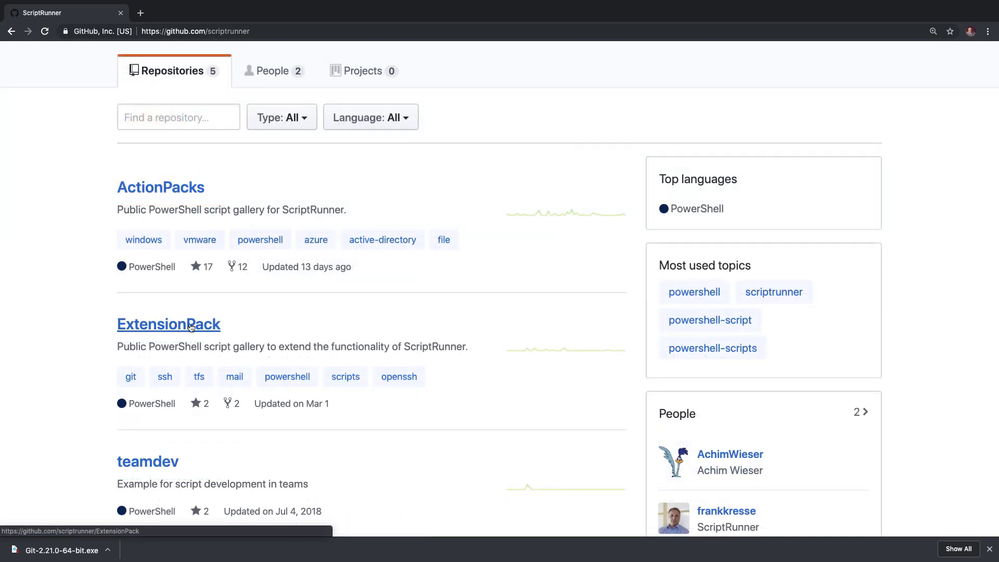
left_click(191, 325)
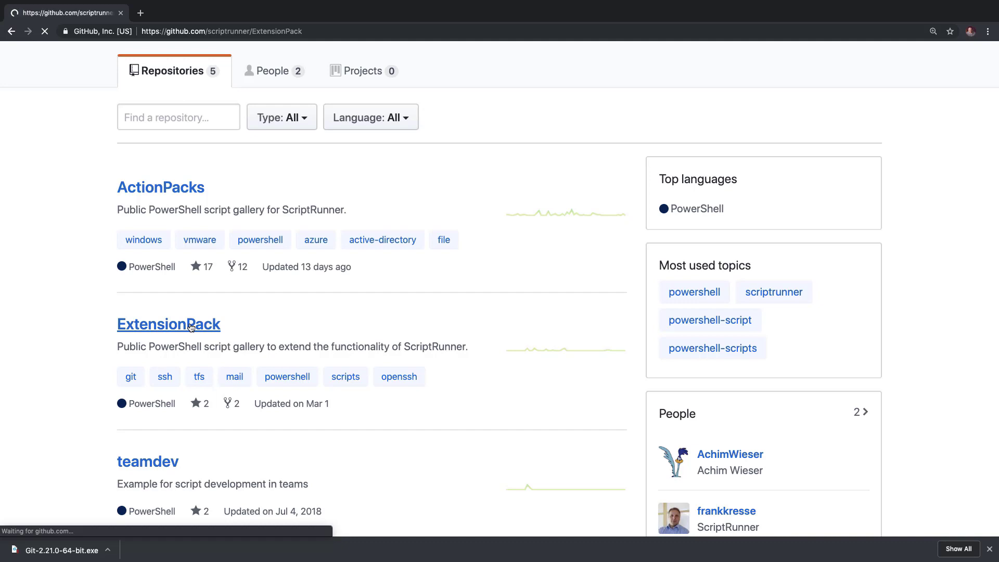
- Open the ScriptRepoSync section from the ExtensionPack readme
scroll(248, 367, "down", 2)
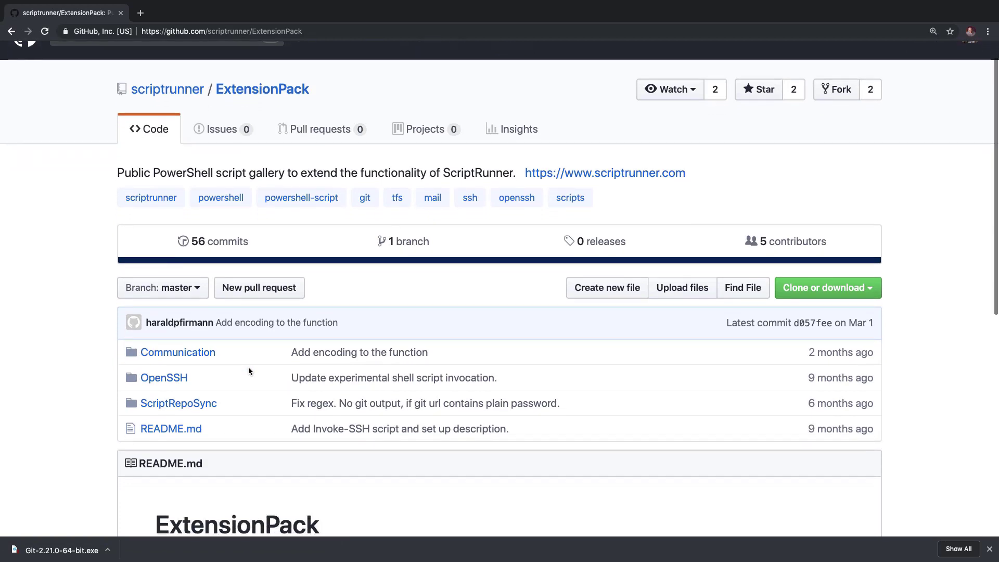
scroll(248, 370, "down", 6)
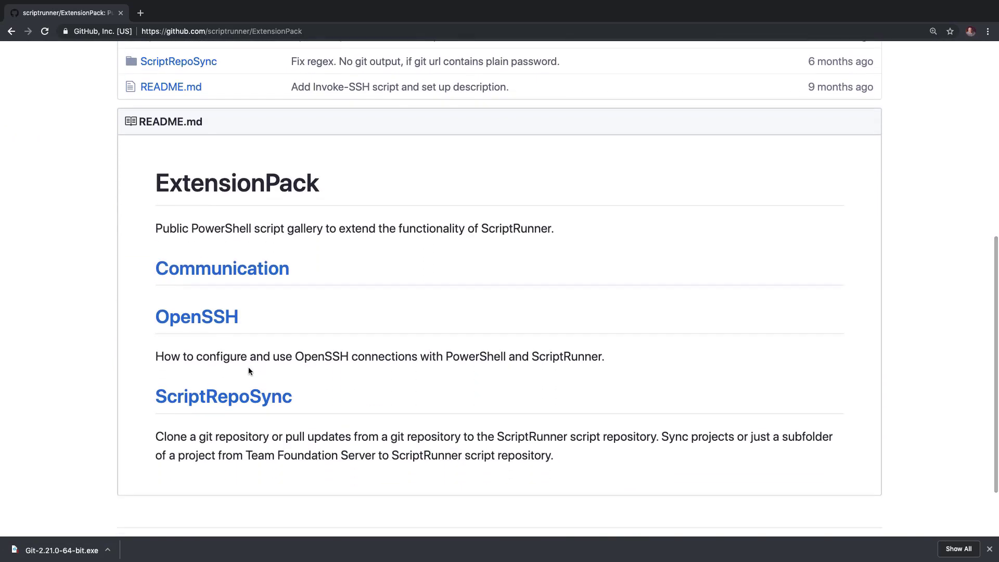
left_click(240, 394)
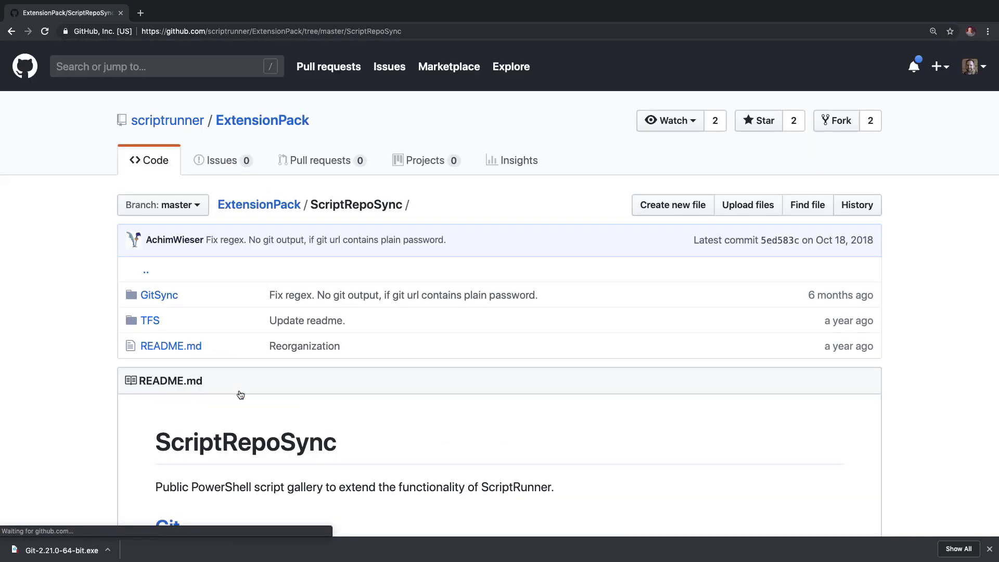
- Open the Git sync documentation and read through the Invoke-GitSparseCheckout script parameters
scroll(240, 394, "down", 3)
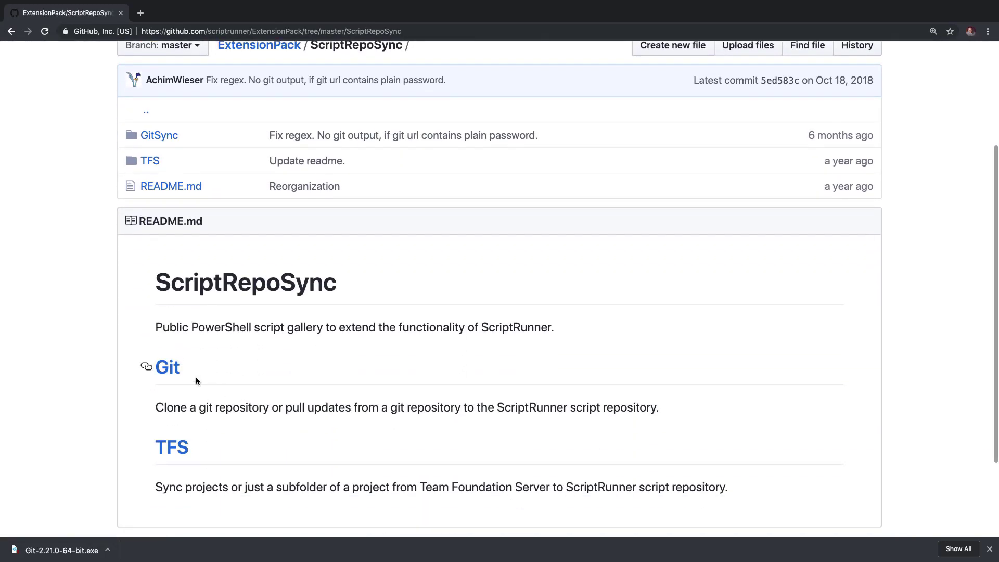
left_click(172, 369)
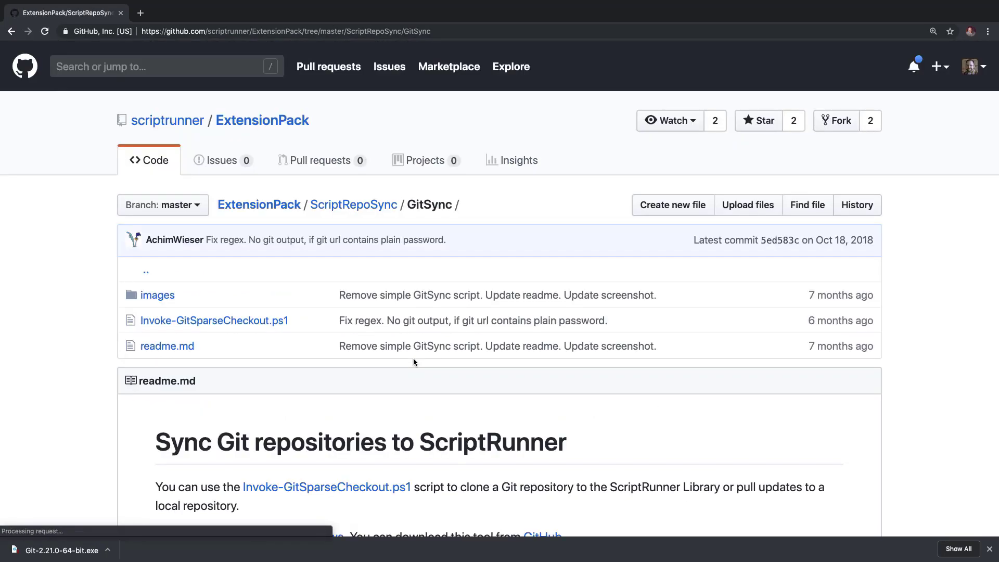
scroll(413, 358, "down", 8)
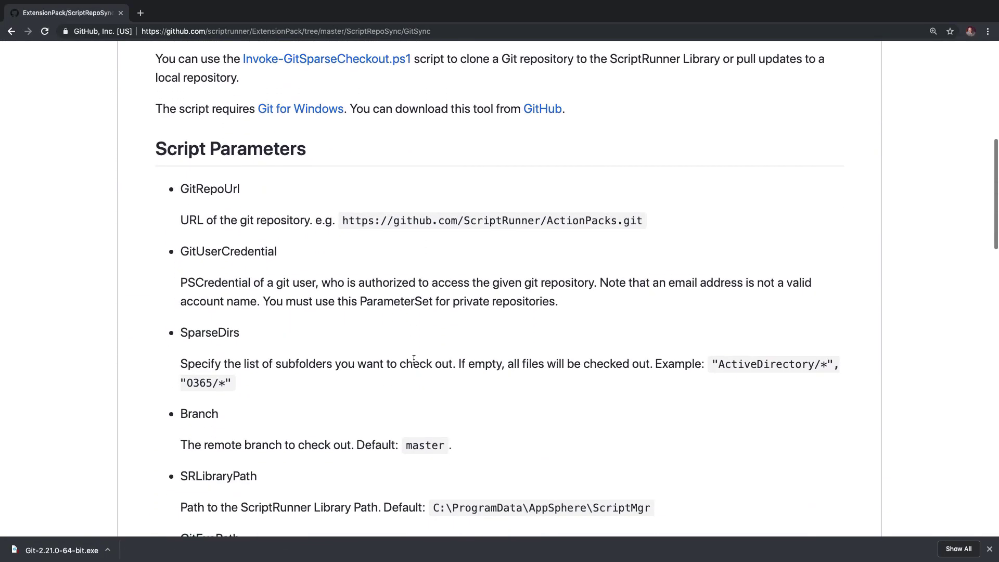
scroll(414, 359, "down", 4)
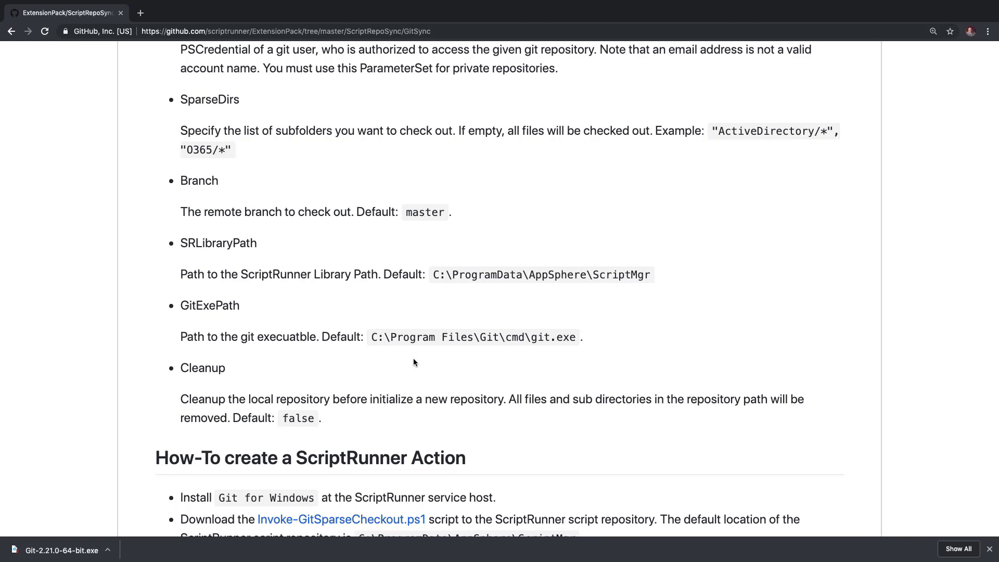
scroll(413, 359, "up", 10)
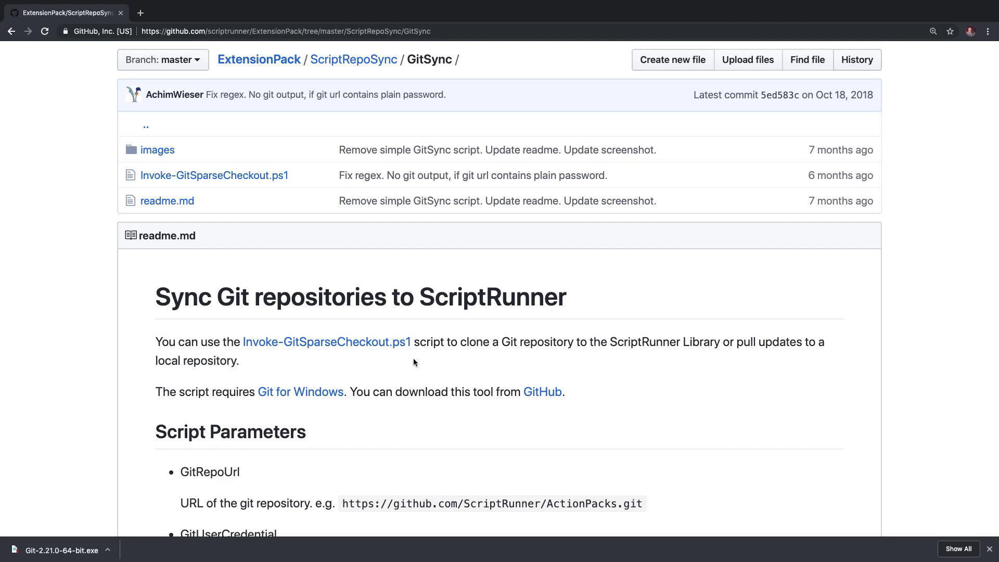
- Return to the ExtensionPack repository root and download it as a ZIP file
left_click(363, 61)
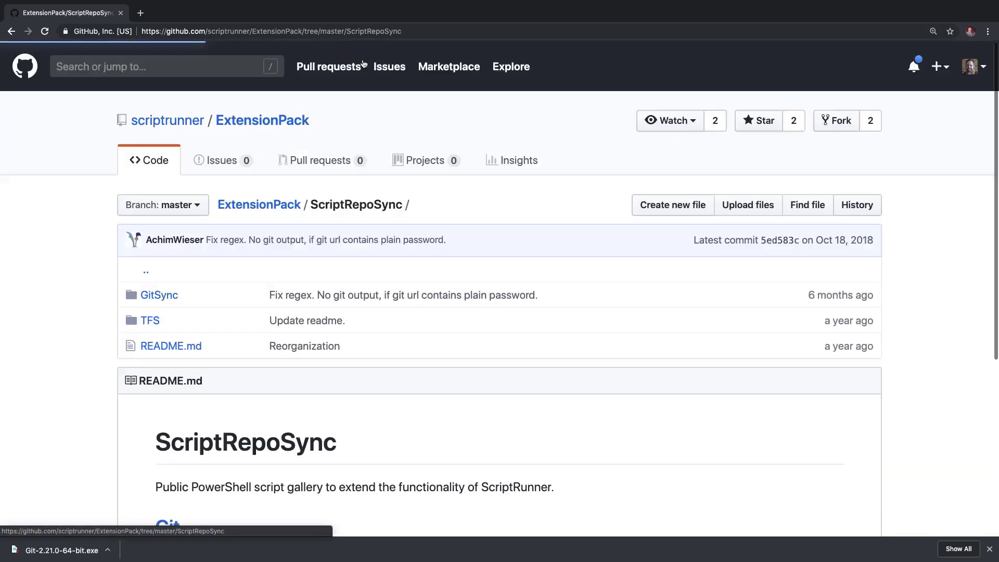
left_click(262, 121)
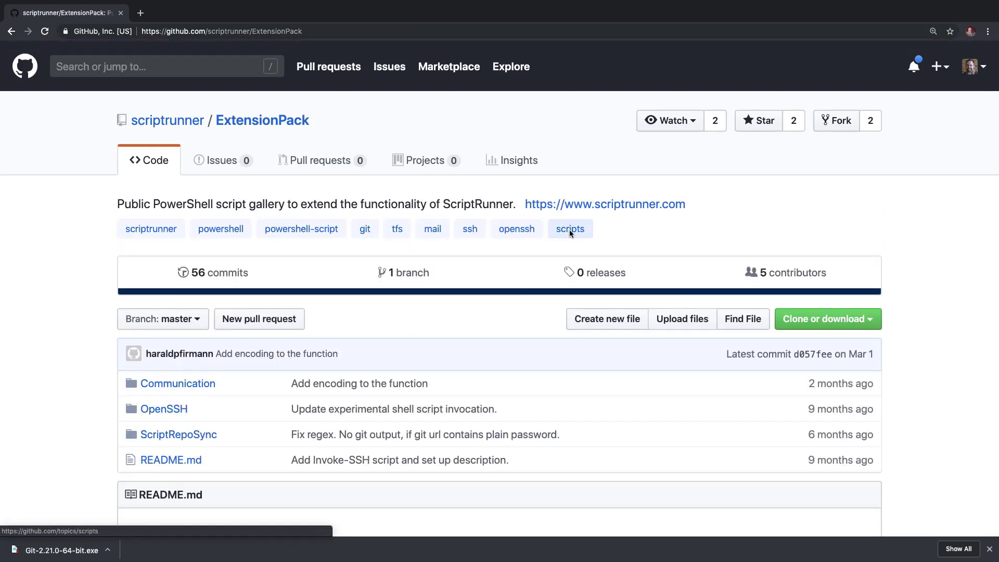
left_click(835, 320)
left_click(804, 453)
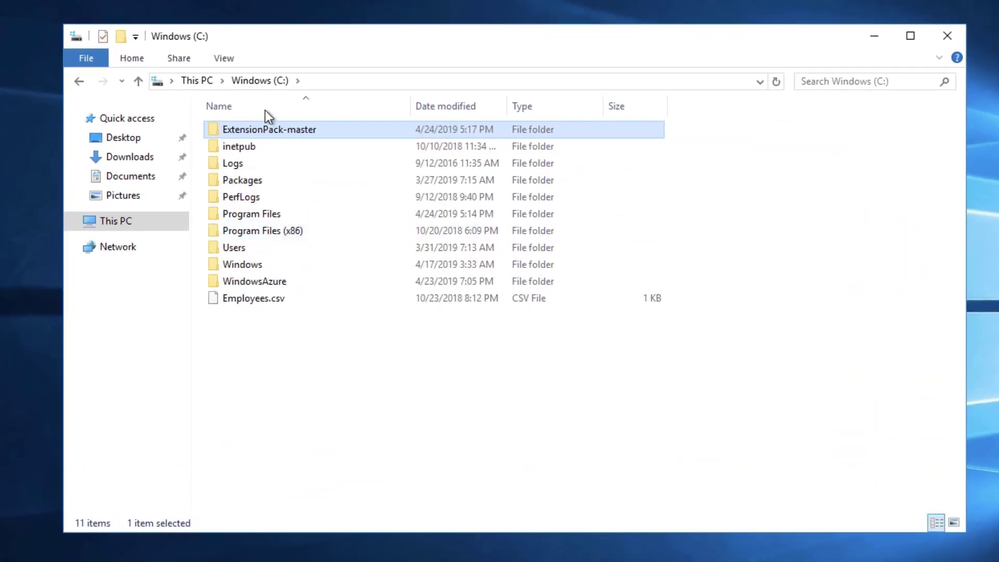
- Browse the extracted ExtensionPack-master folder down to ScriptRepoSync\GitSync on the C: drive
double_click(264, 129)
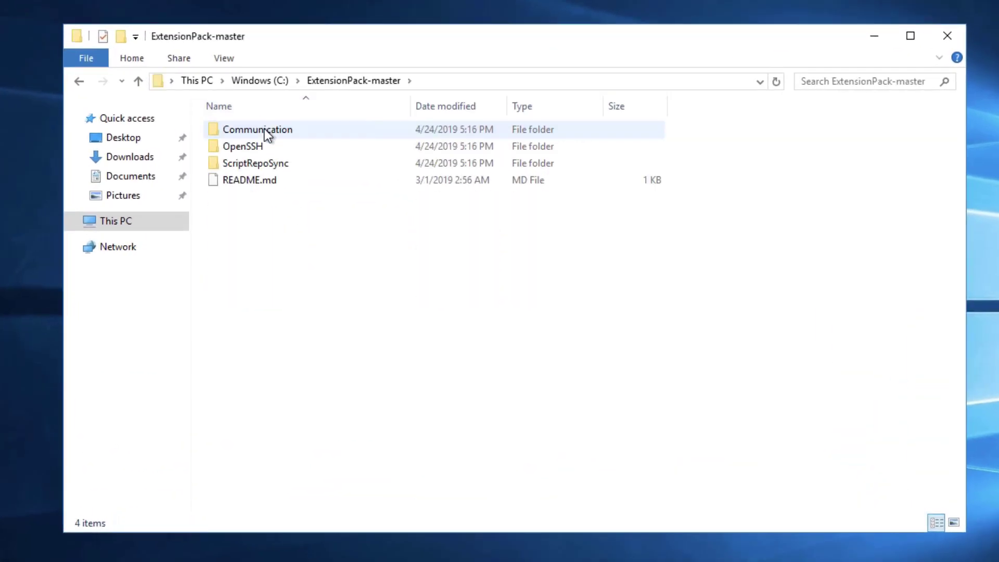
double_click(256, 161)
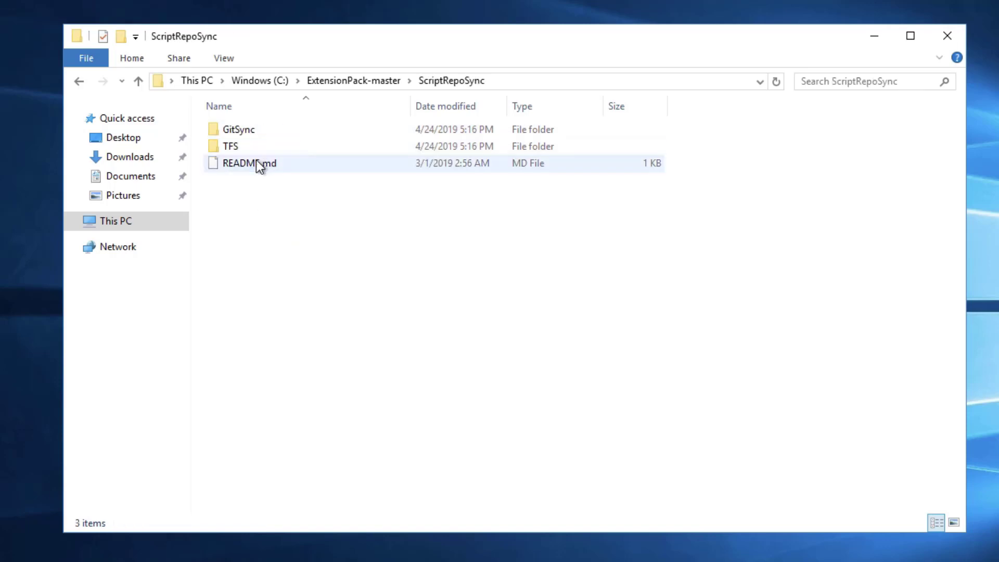
double_click(230, 130)
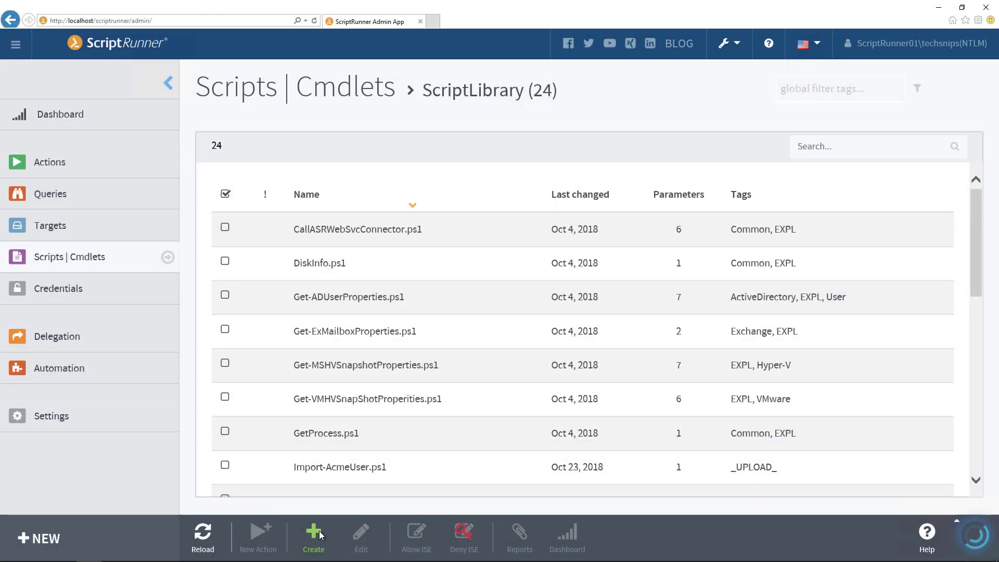
- Upload Invoke-GitSparseCheckout.ps1 from C:\ExtensionPack-master\ScriptRepoSync\GitSync to the Script Library and reload the script list
left_click(319, 530)
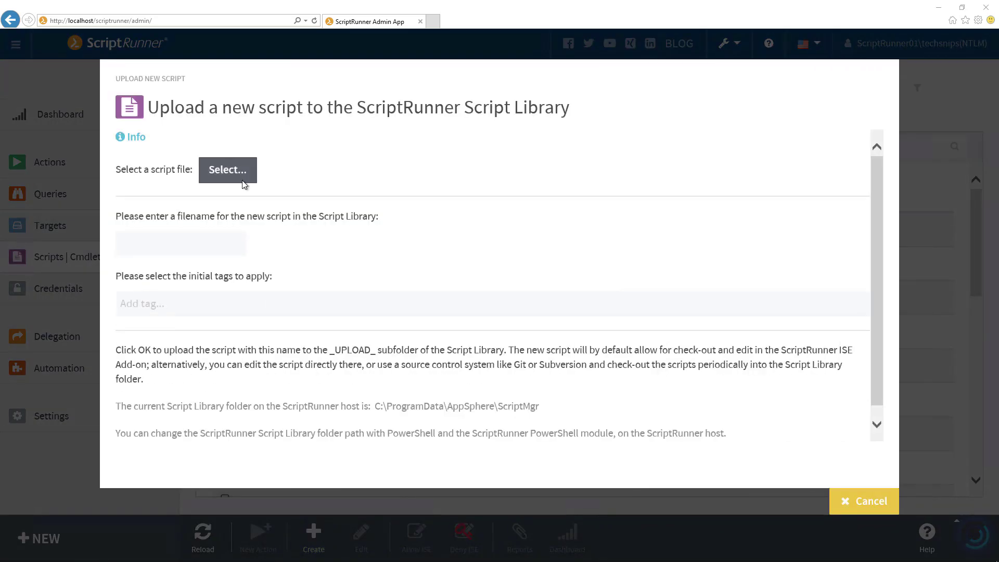
left_click(242, 179)
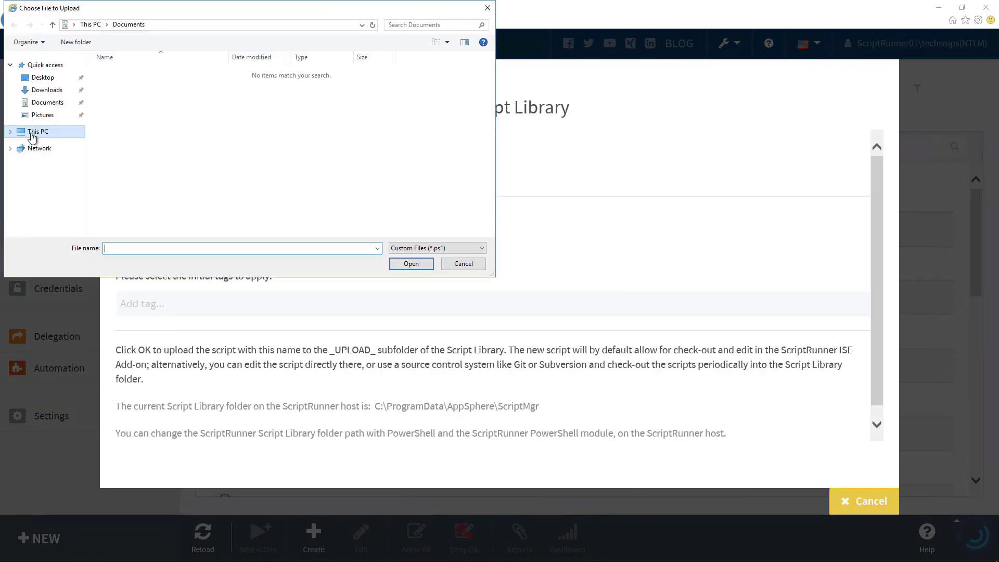
left_click(14, 135)
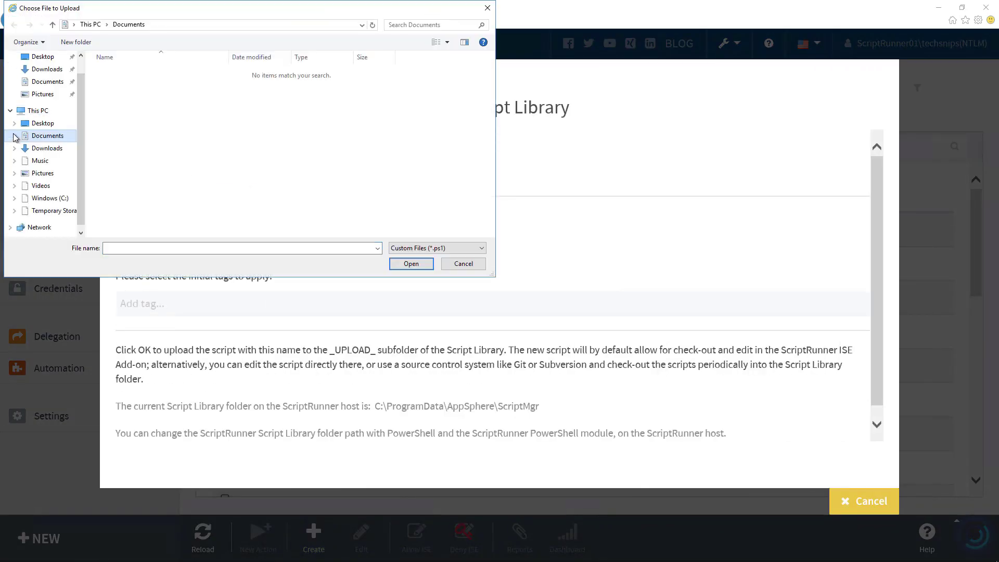
left_click(43, 201)
double_click(117, 72)
double_click(121, 94)
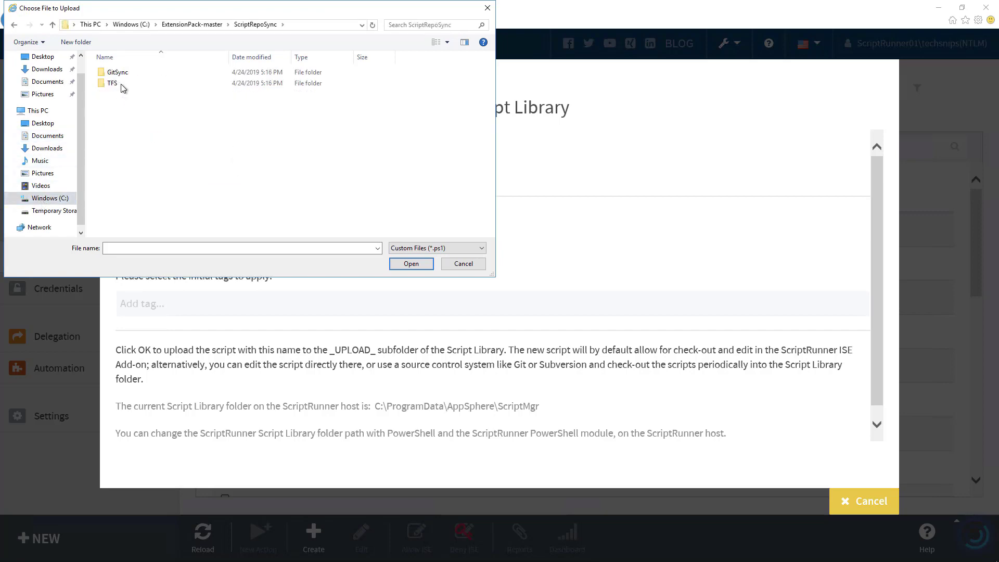
double_click(117, 72)
left_click(125, 83)
left_click(411, 264)
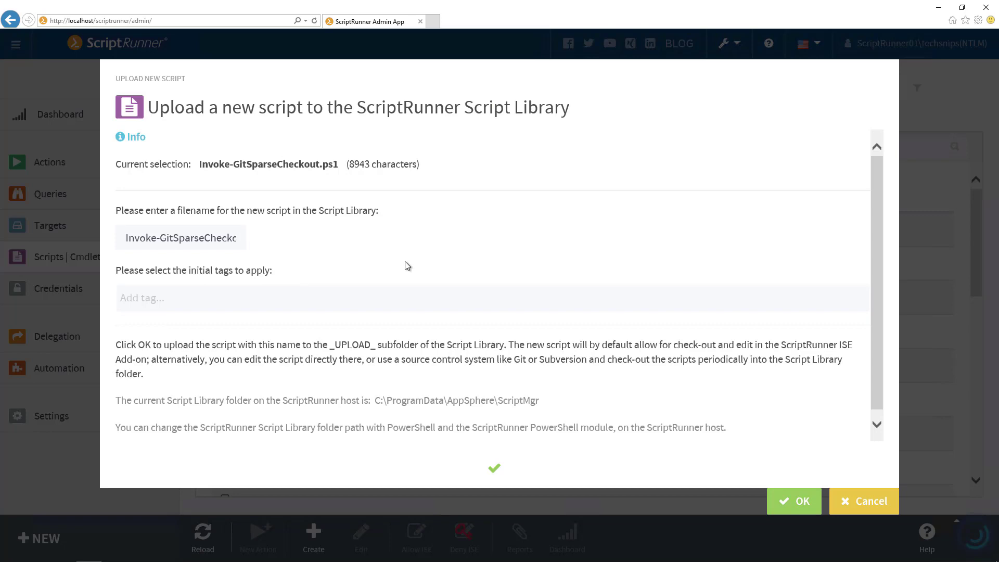
left_click(778, 492)
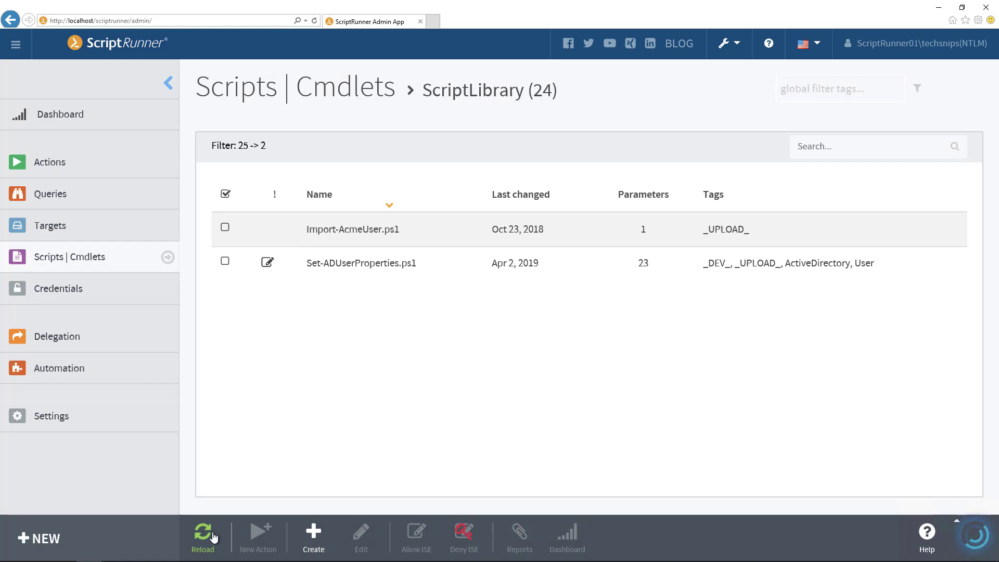
left_click(214, 537)
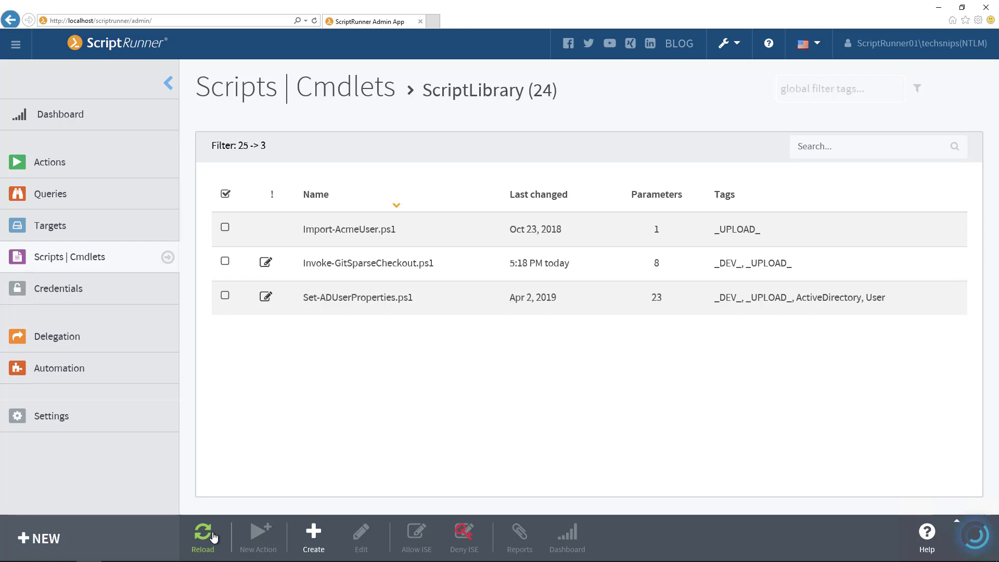
- Create a new action based on the Invoke-GitSparseCheckout.ps1 script
left_click(34, 164)
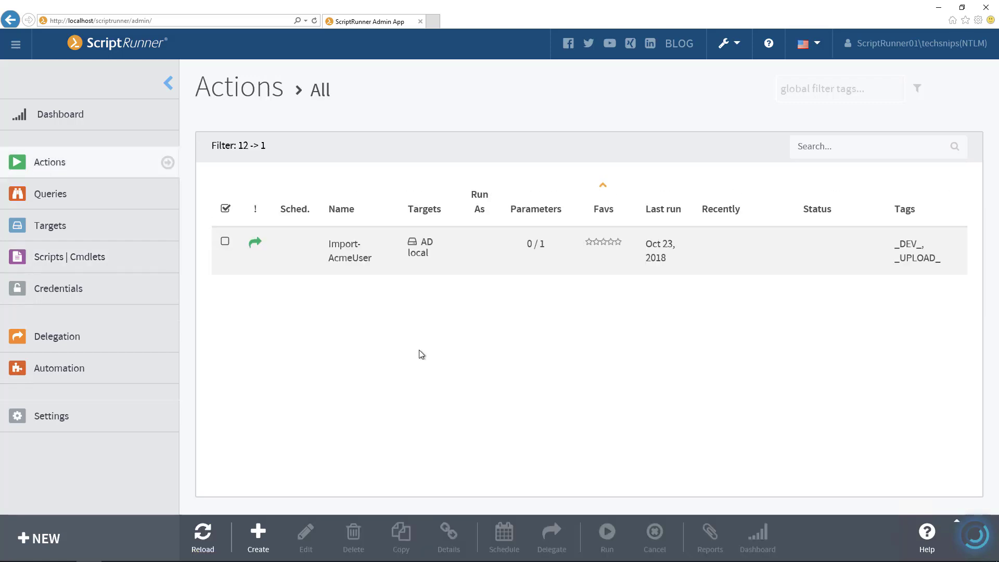
left_click(264, 538)
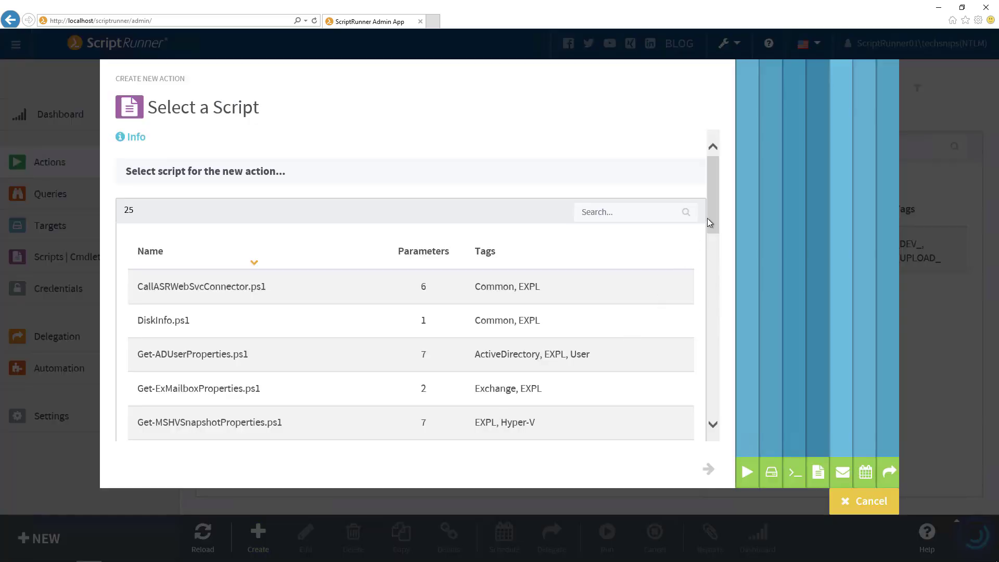
left_click_drag(711, 213, 713, 280)
left_click(289, 331)
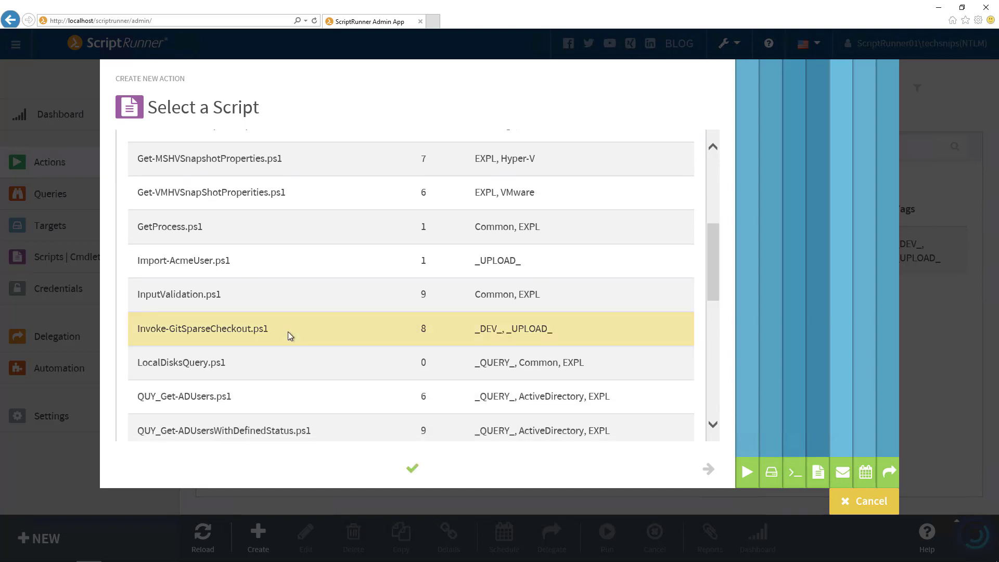
left_click(771, 496)
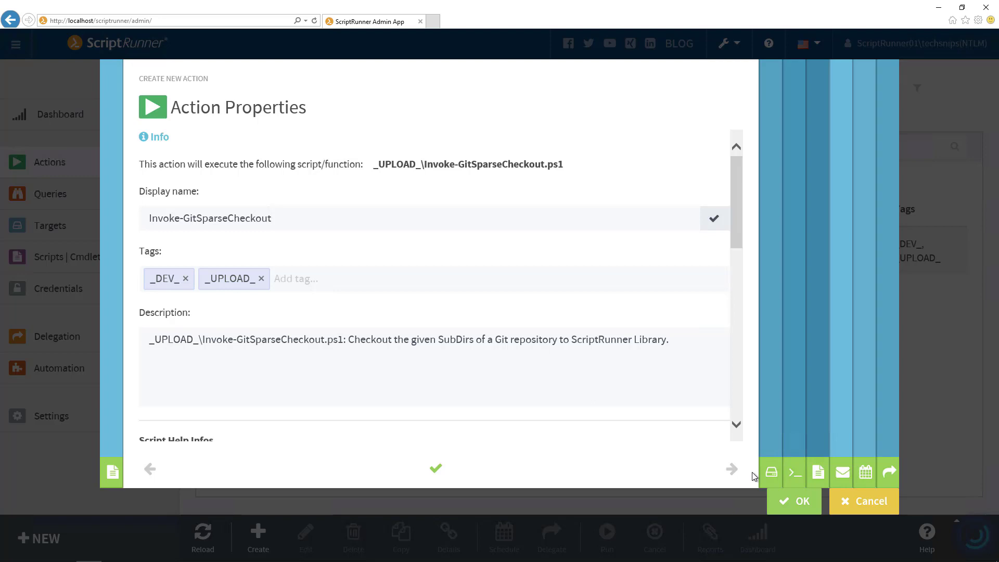
- Select [LOCAL] Direct Service Execution as the action's target and continue to the parameters
left_click(770, 472)
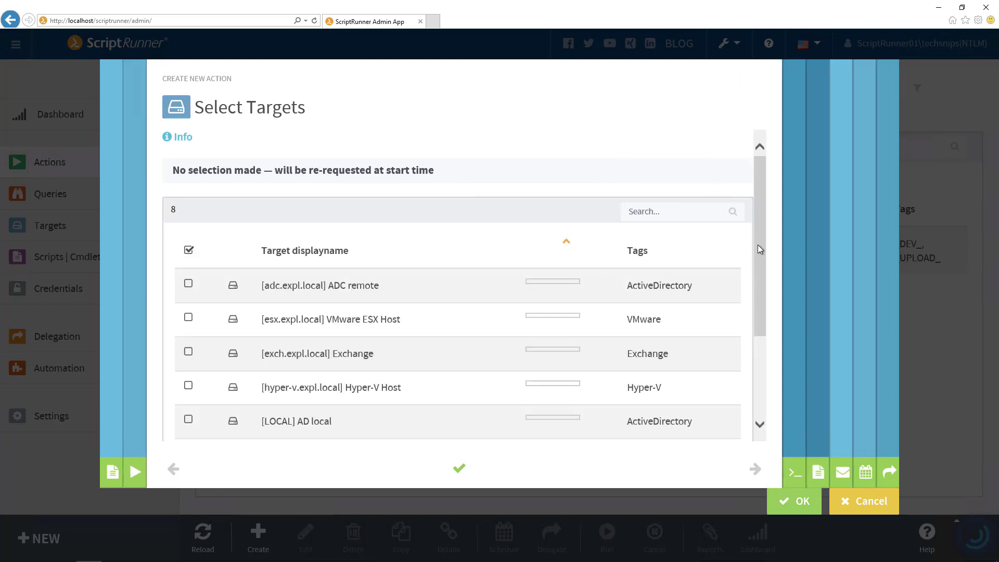
left_click_drag(758, 248, 758, 308)
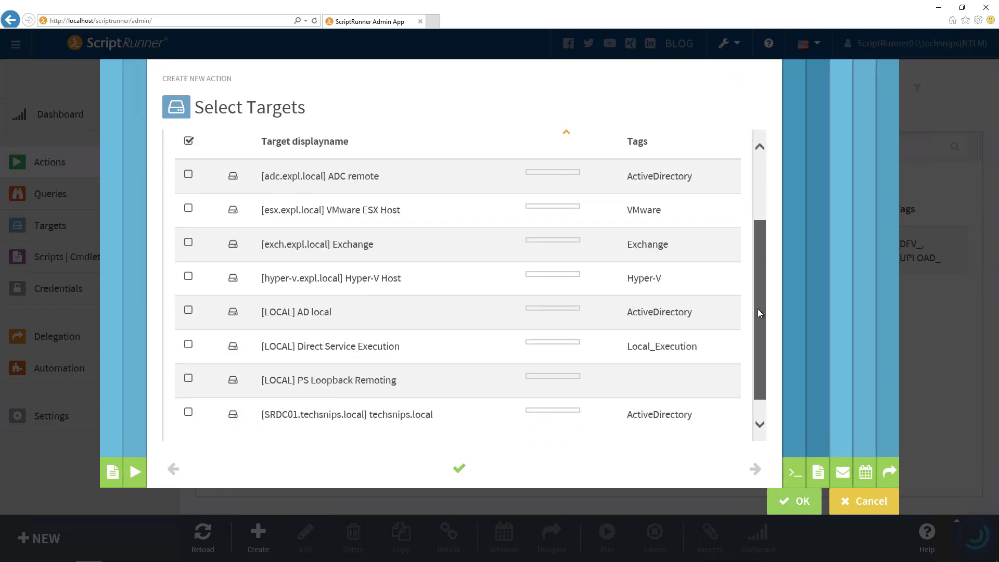
left_click(189, 344)
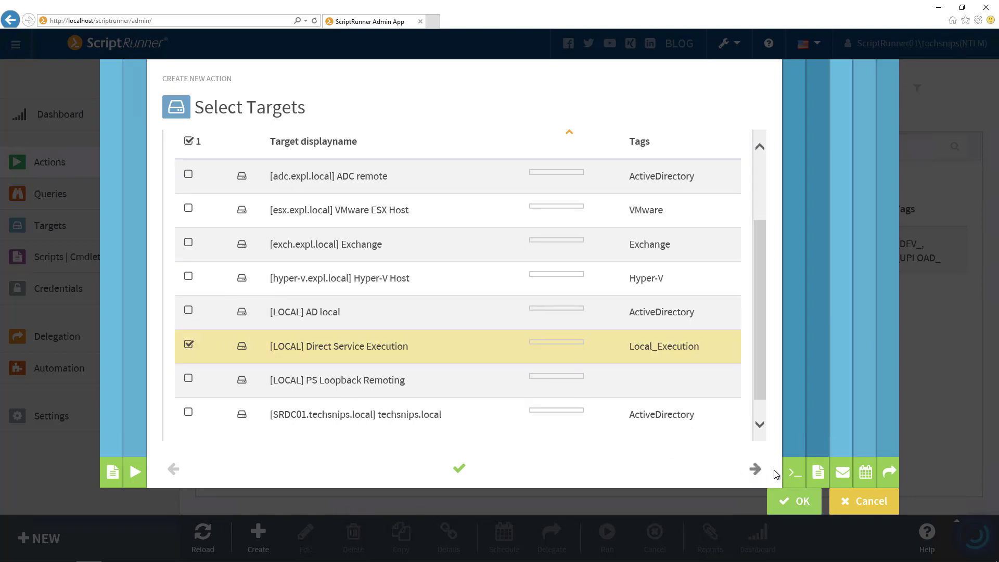
left_click(798, 473)
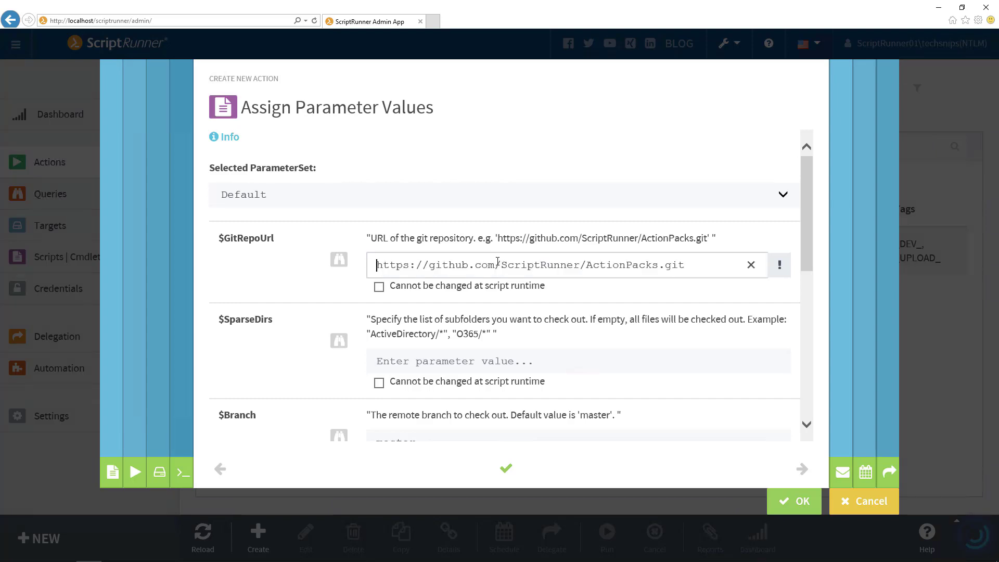
scroll(499, 352, "down", 1)
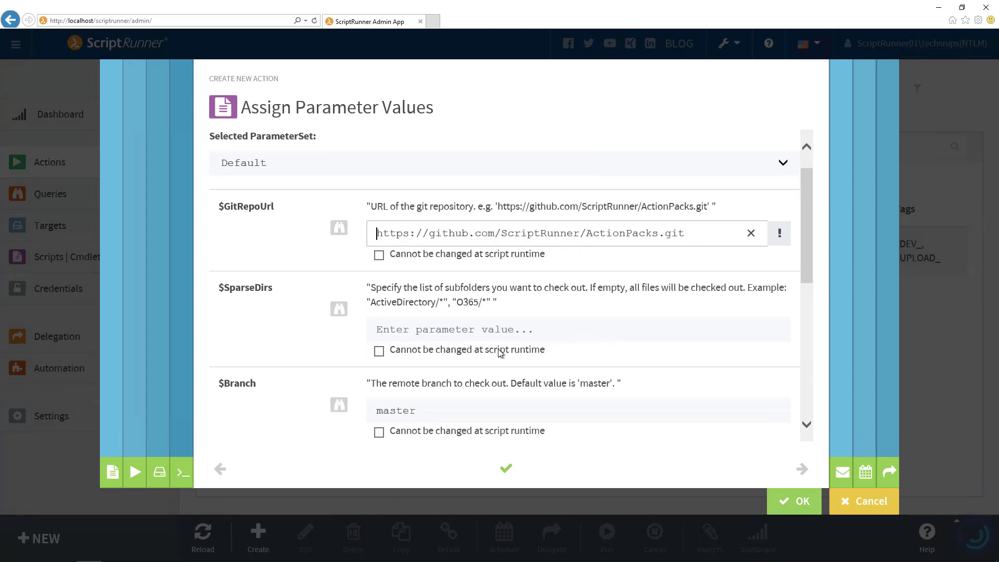
scroll(500, 353, "down", 2)
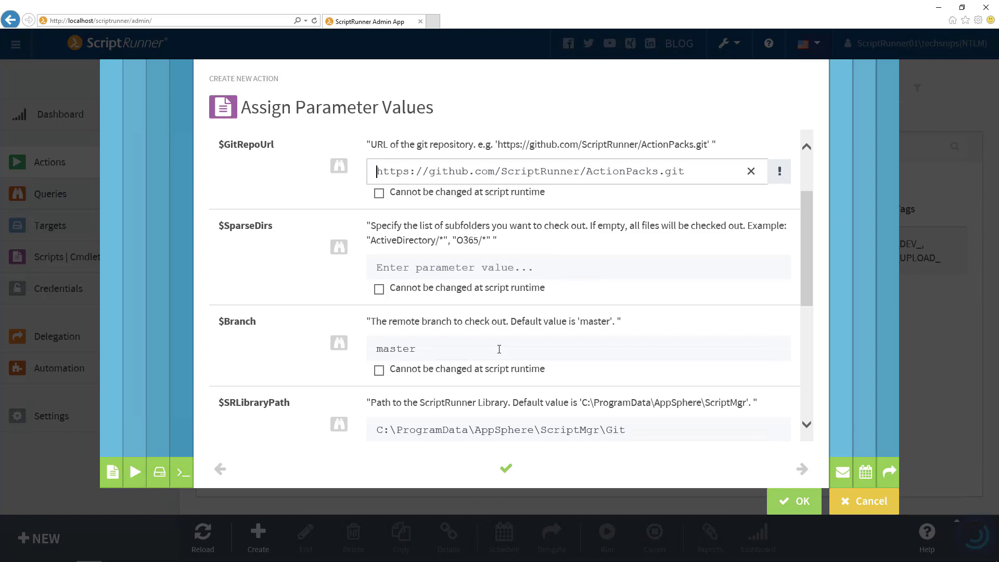
left_click(499, 348)
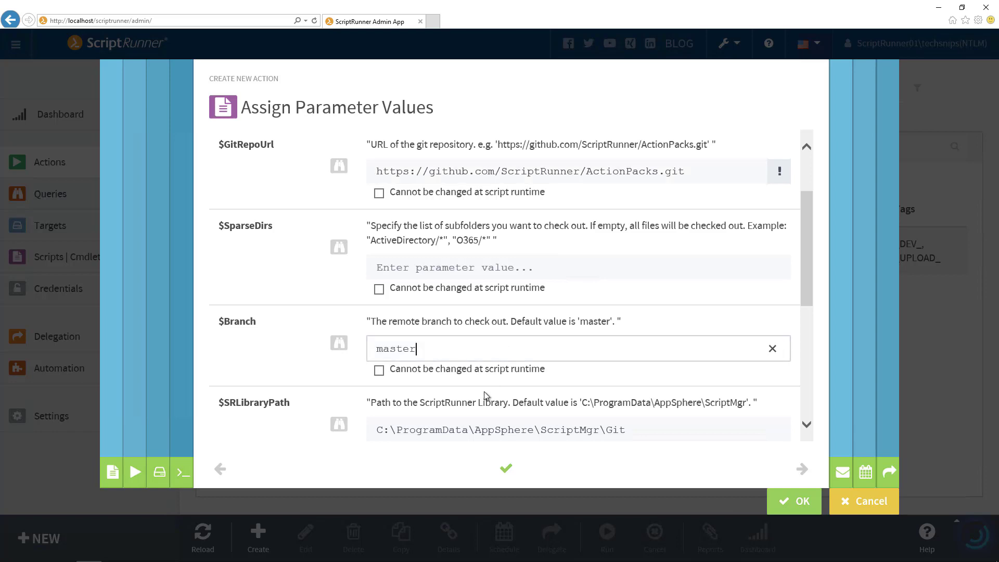
- Review the remaining parameter defaults down to CheckSSL and finish creating the action
scroll(486, 395, "down", 2)
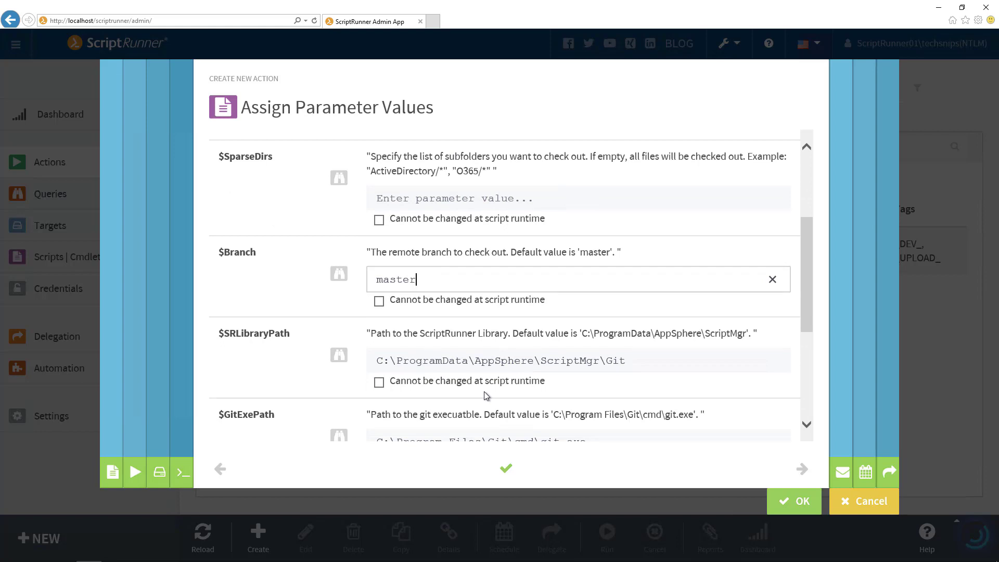
scroll(486, 396, "down", 4)
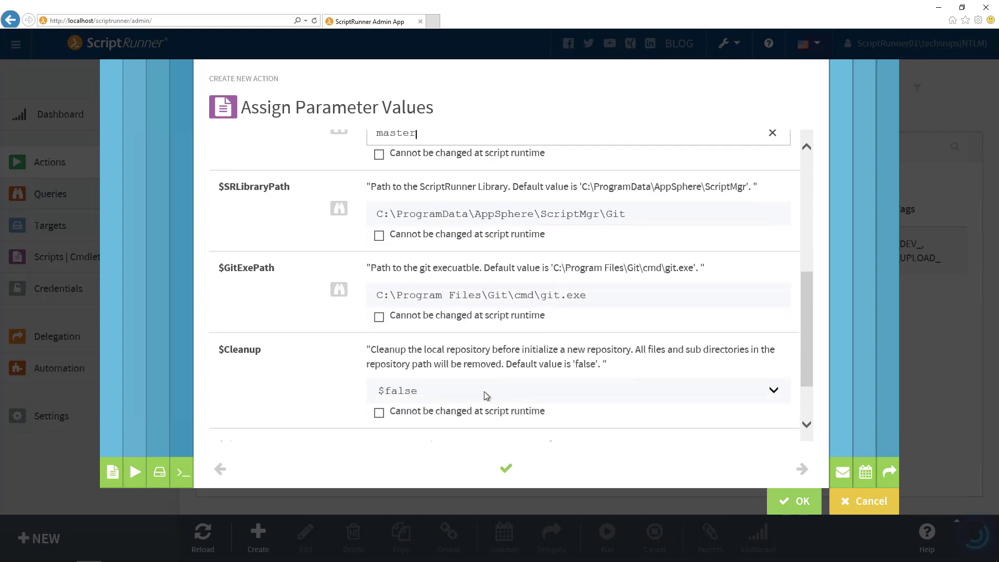
scroll(486, 395, "down", 2)
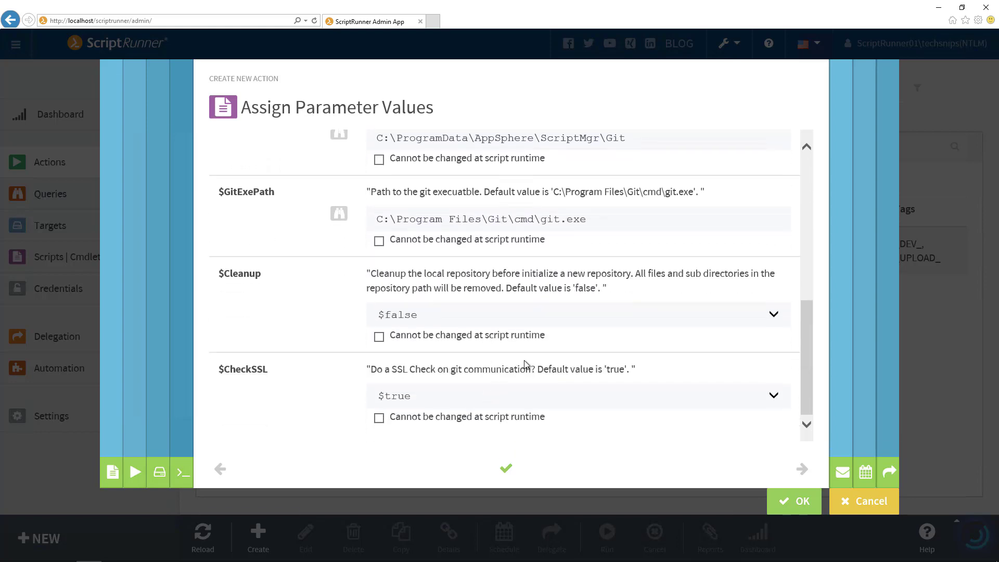
scroll(524, 364, "up", 11)
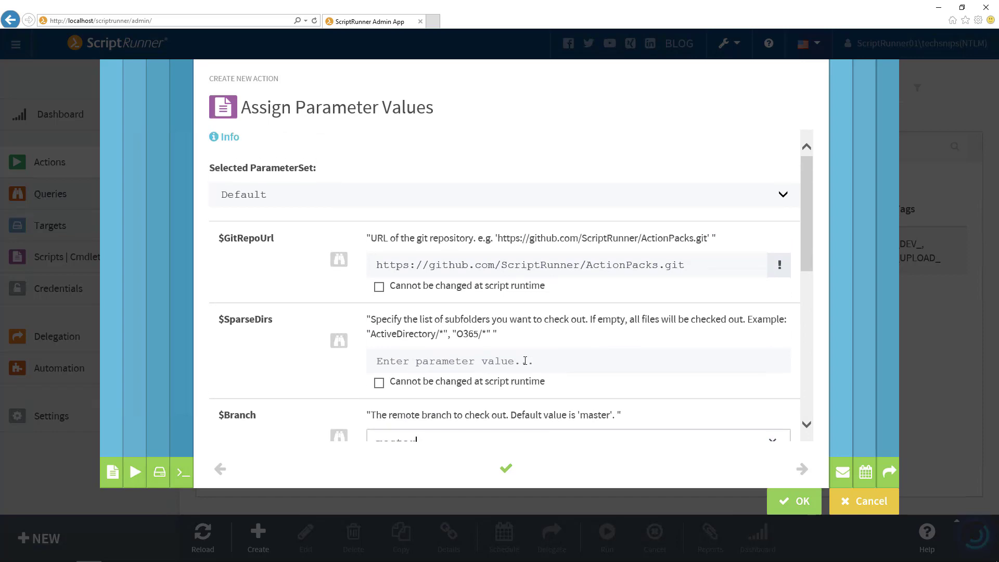
scroll(524, 361, "down", 12)
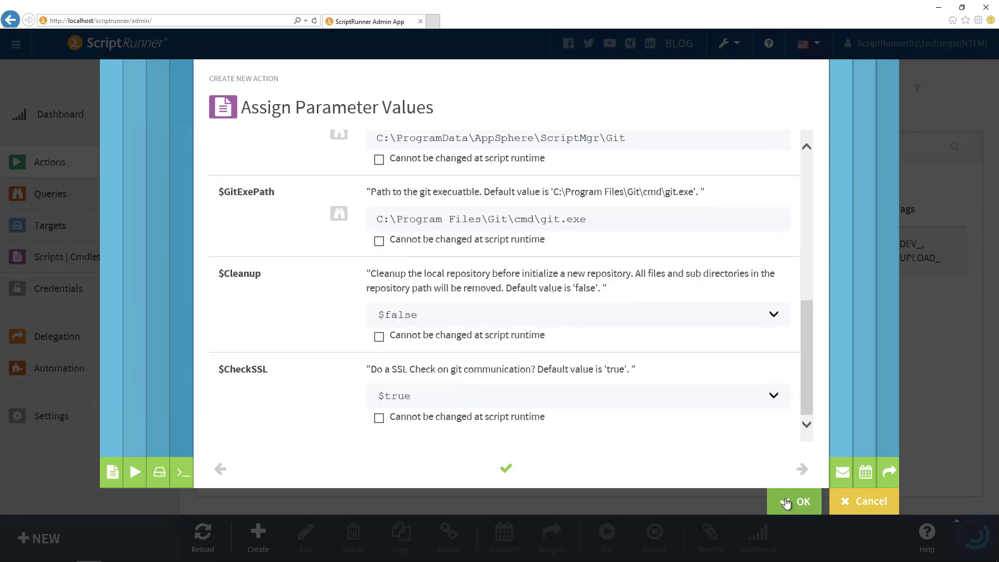
left_click(786, 502)
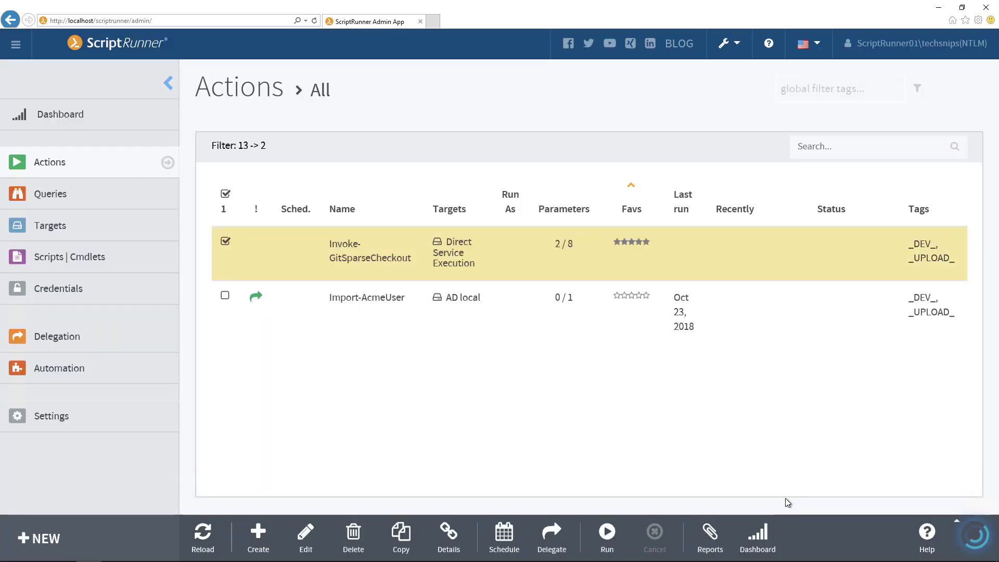
- Reload the action list and run the Invoke-GitSparseCheckout action with its preset parameter values
left_click(202, 532)
left_click(606, 531)
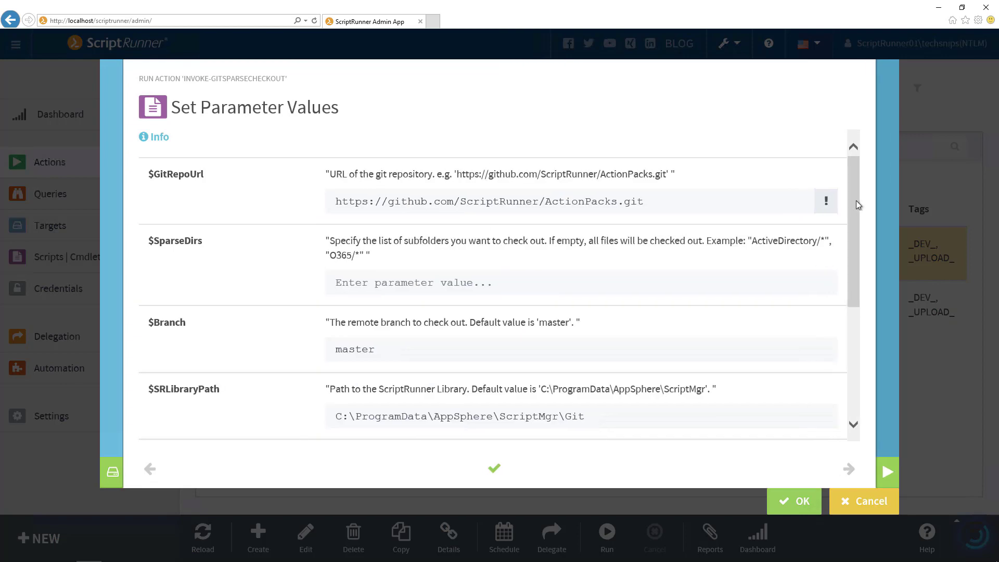
left_click_drag(856, 201, 848, 342)
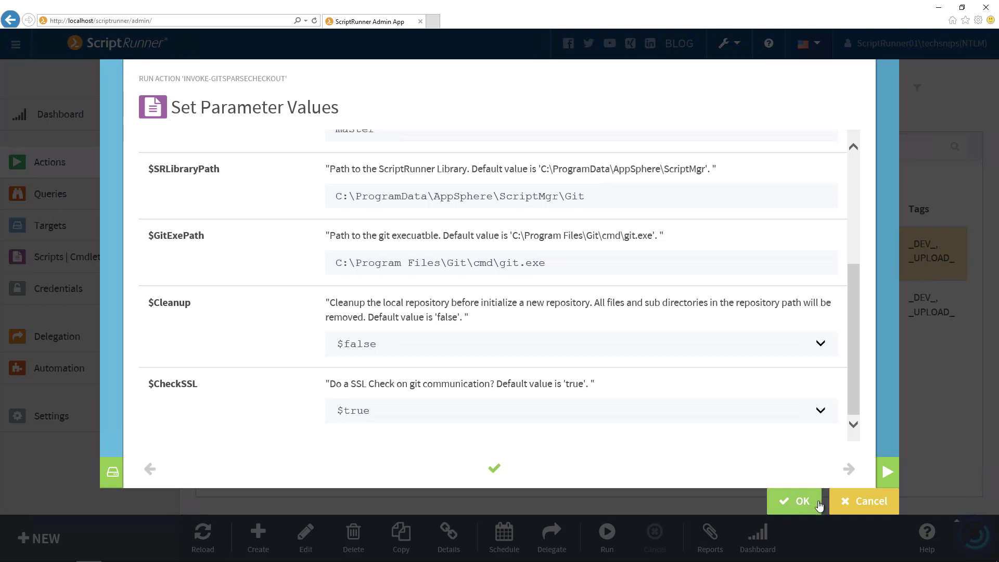
left_click(796, 506)
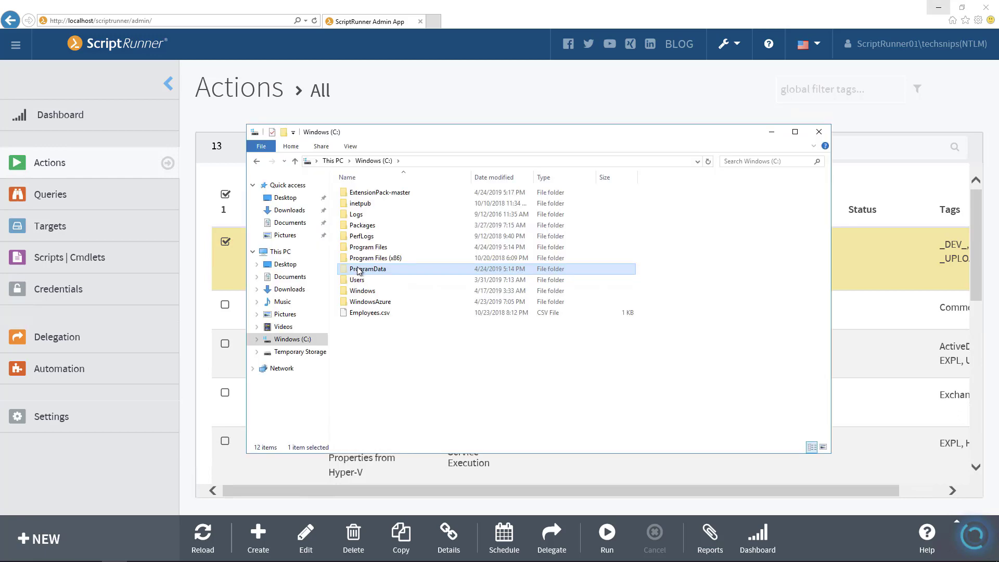
- Inspect the C:\ProgramData\AppSphere\ScriptMgr\Git\ActionPacks folder for the checked-out repository content, then close the folder window
double_click(359, 250)
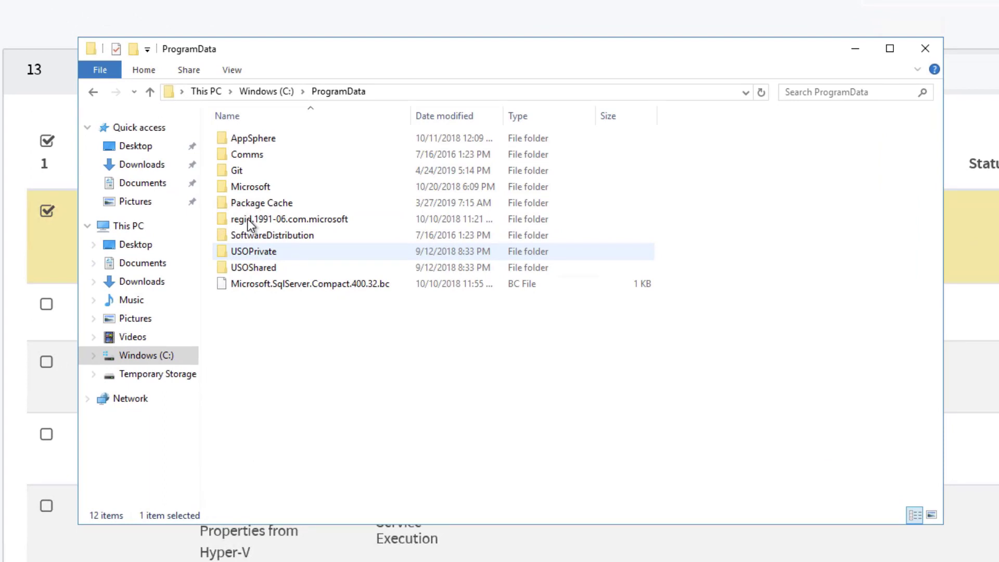
left_click(256, 139)
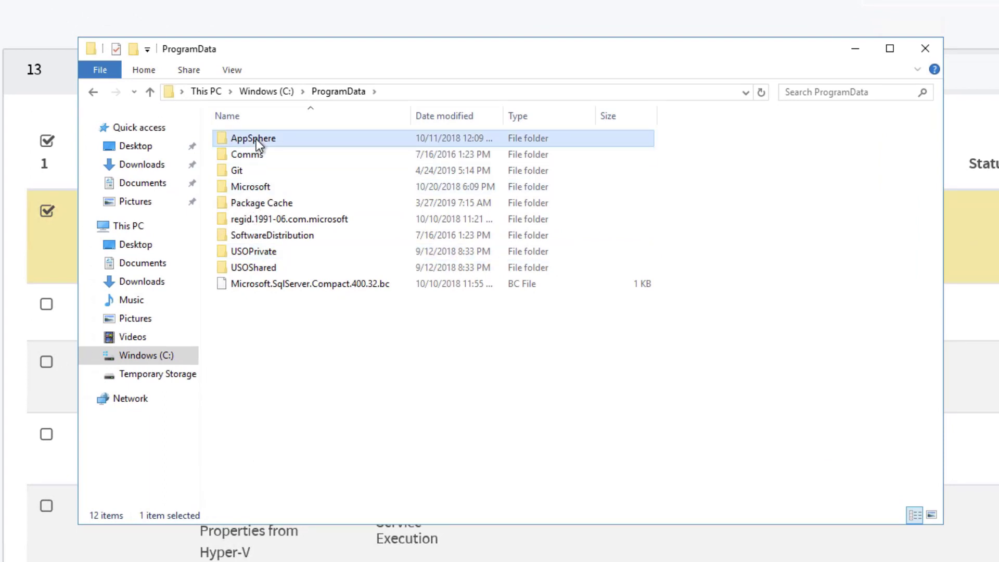
double_click(256, 139)
double_click(256, 139)
double_click(239, 204)
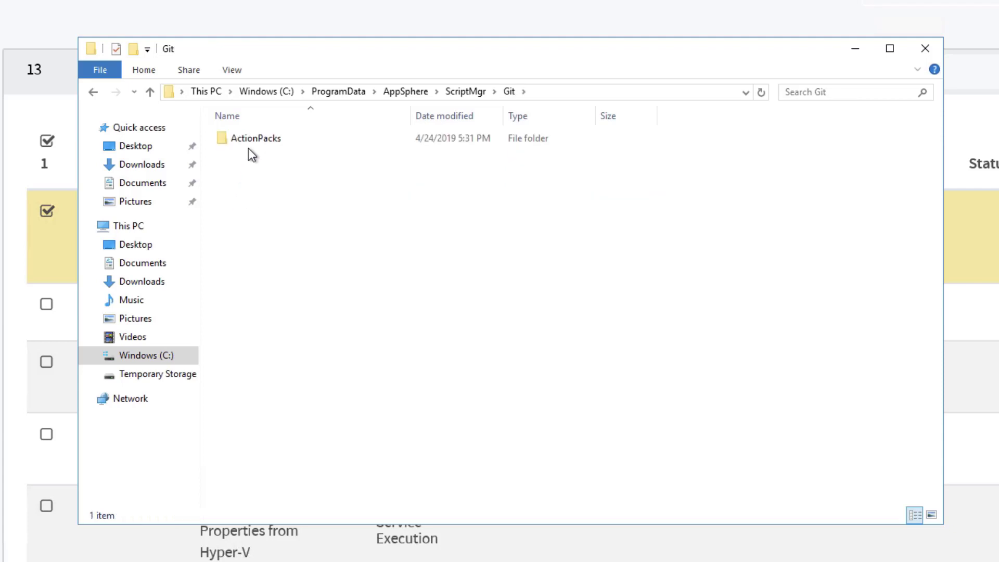
double_click(251, 141)
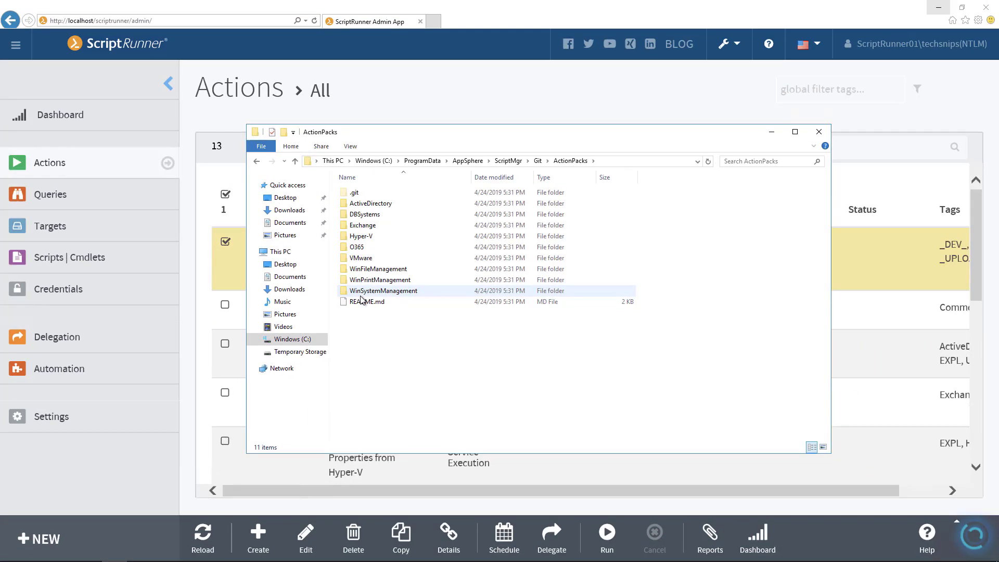
left_click(818, 132)
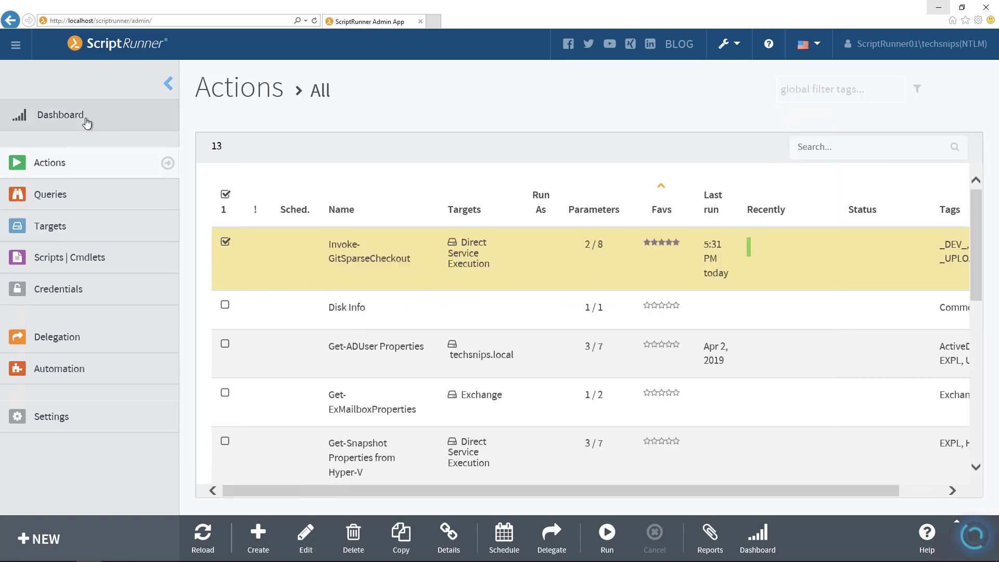
- Open the Dashboard and read the latest run's action report, including its result message and report output
left_click(60, 115)
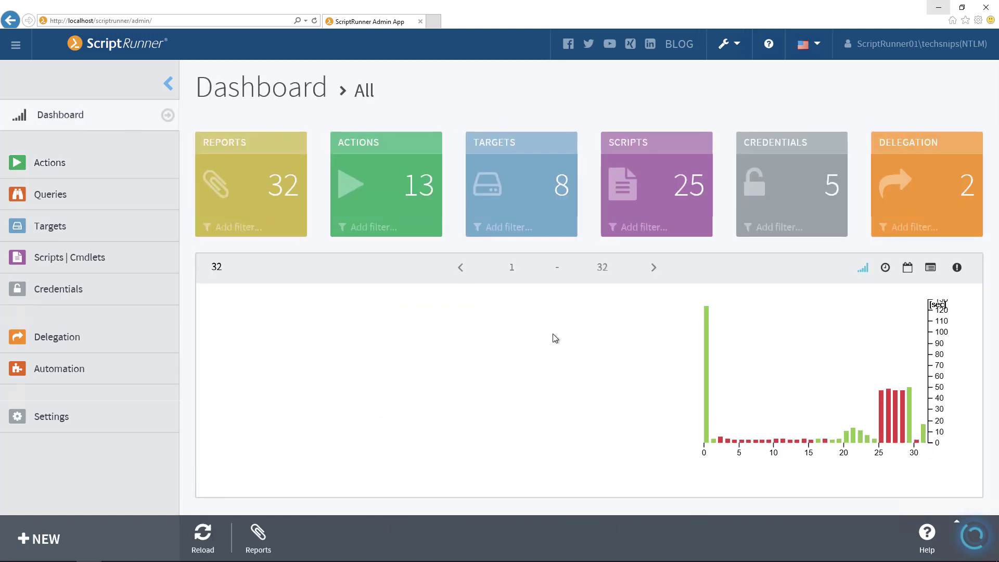
left_click(924, 441)
scroll(709, 374, "down", 5)
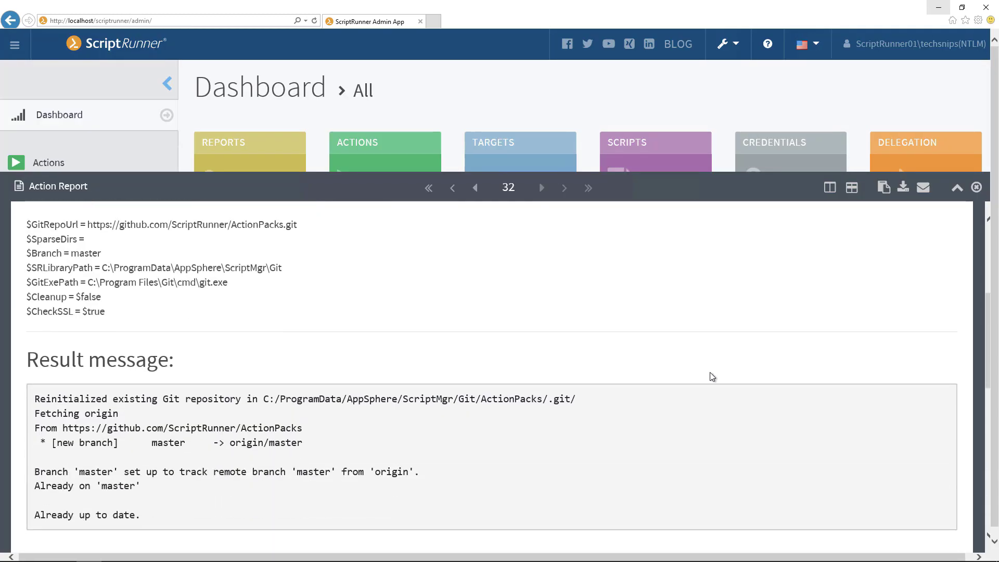
scroll(711, 376, "down", 5)
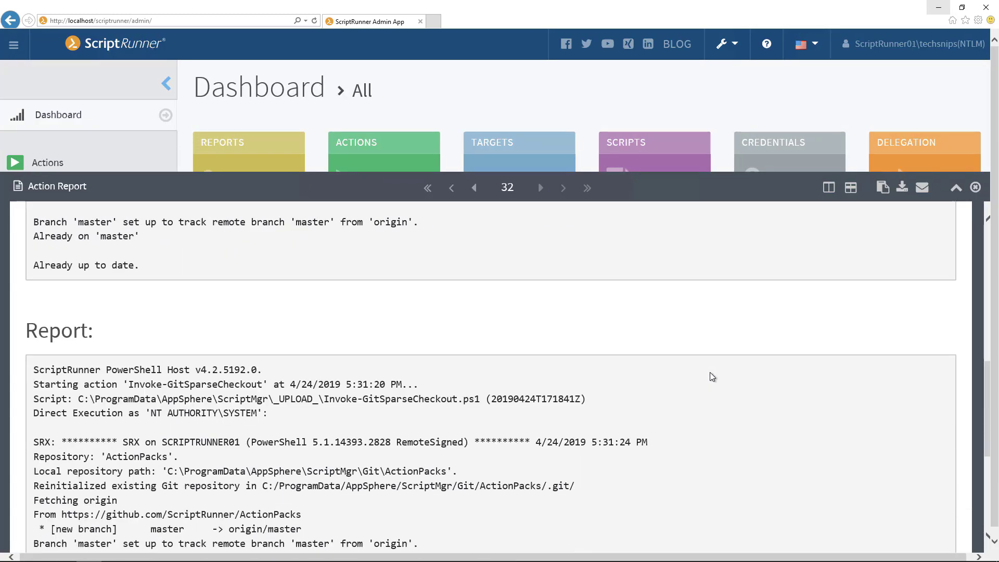
scroll(711, 376, "down", 5)
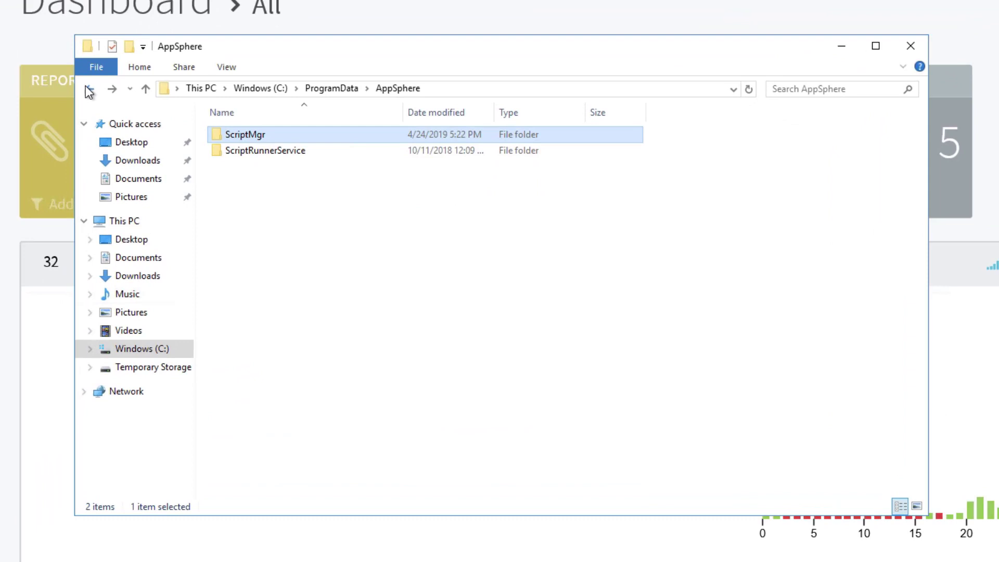
- Open the engine log scr_psrunner_20190424_17 under ScriptRunnerService\Engines\0 and read it before closing it
double_click(254, 151)
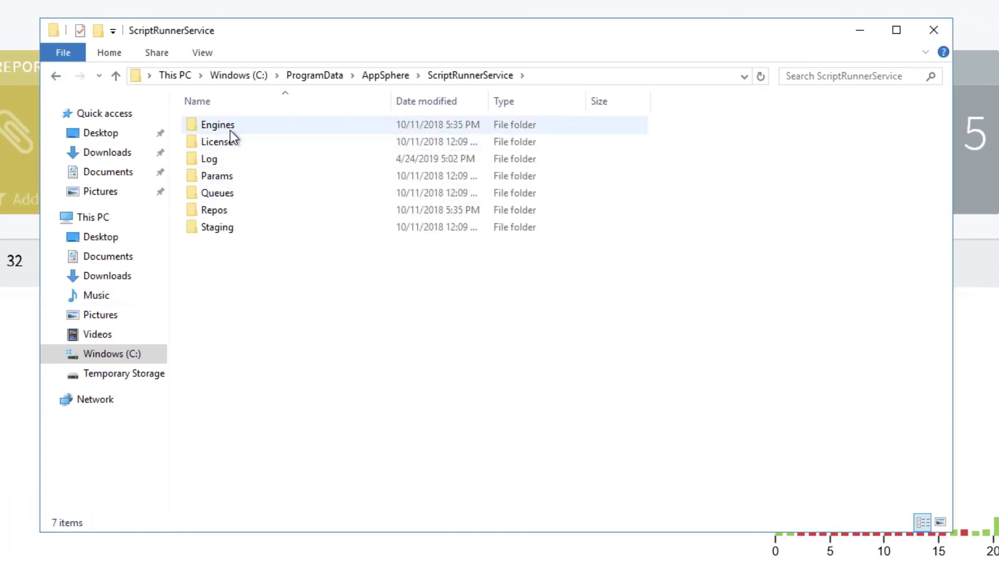
double_click(230, 130)
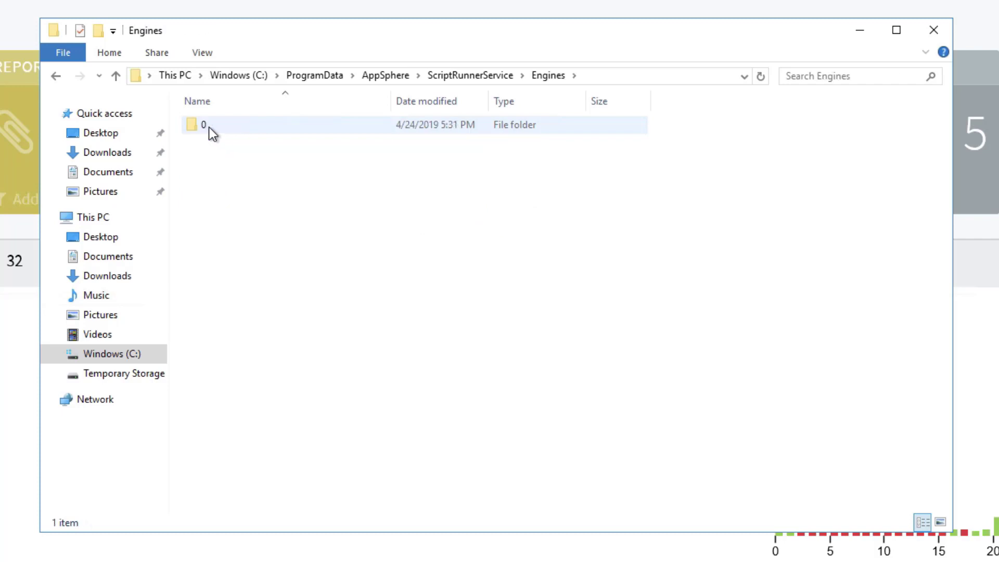
double_click(208, 126)
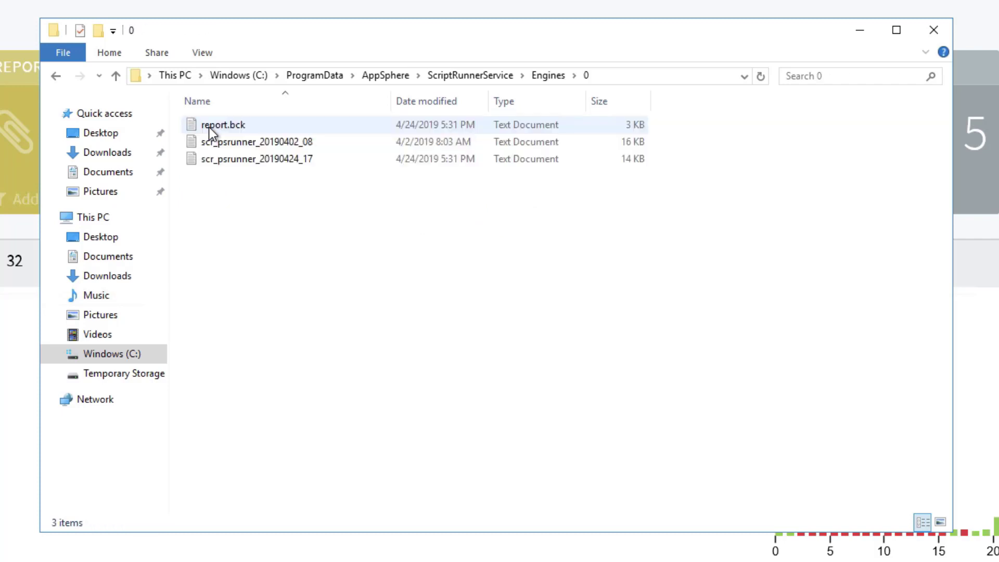
double_click(290, 161)
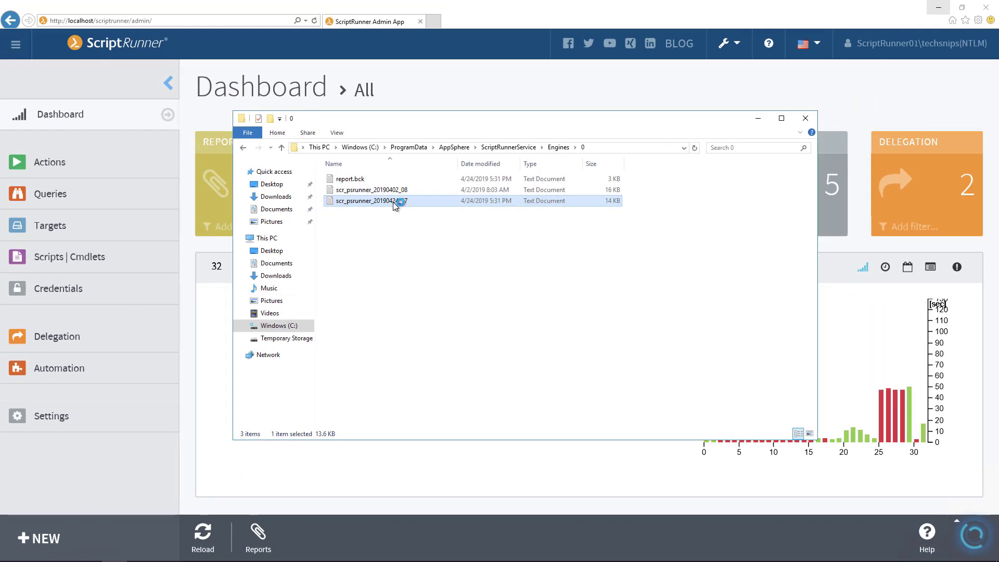
left_click_drag(934, 112, 994, 218)
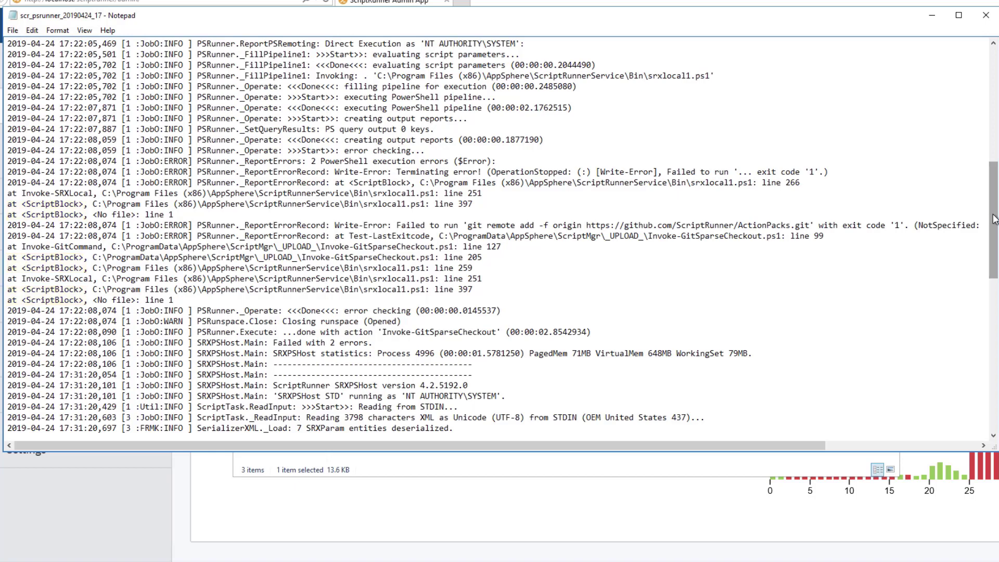
left_click(985, 15)
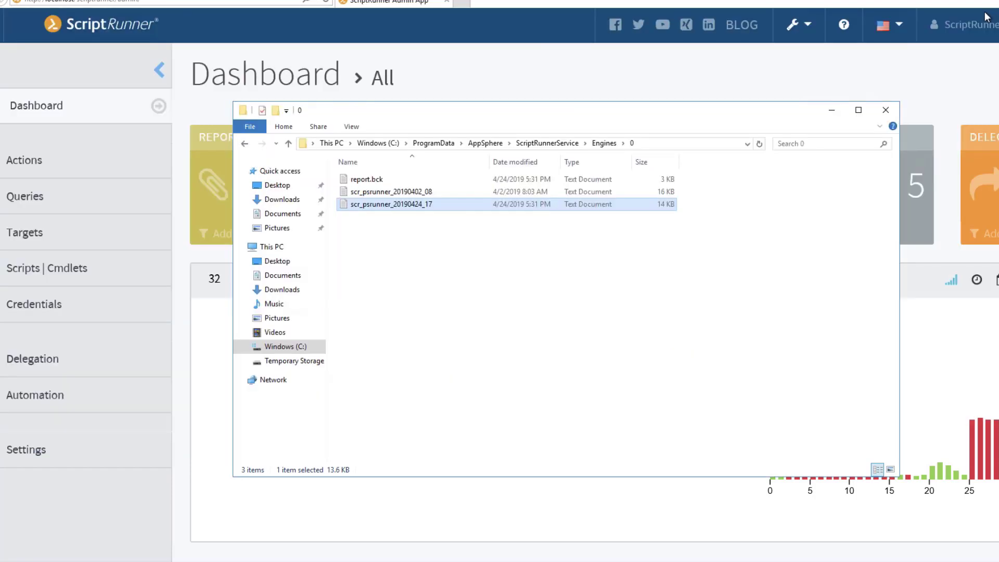
- Open the service log scr_log_20190424_17 in the ScriptRunnerService\Log folder and scroll to its latest entries
left_click(548, 143)
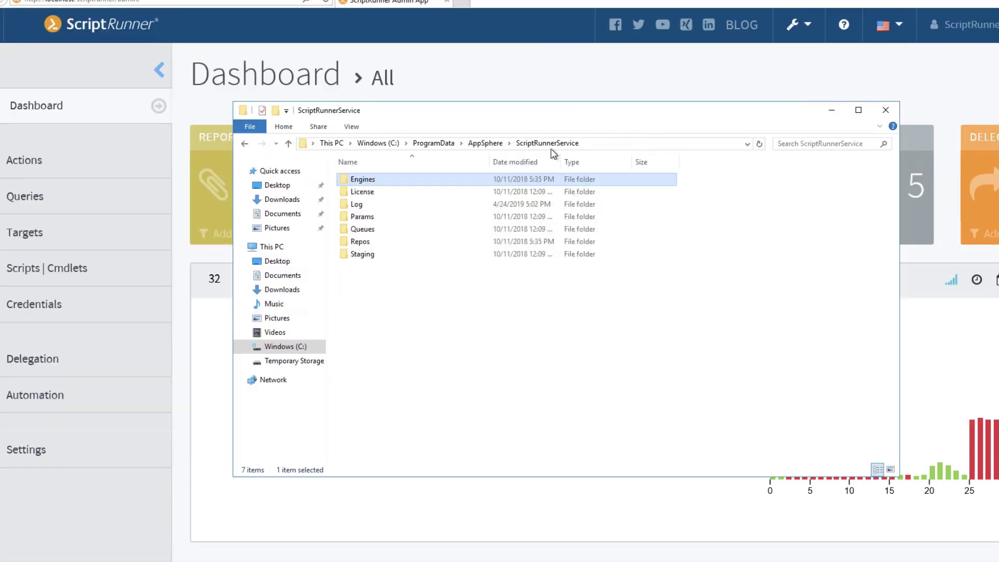
double_click(359, 204)
scroll(475, 227, "down", 1)
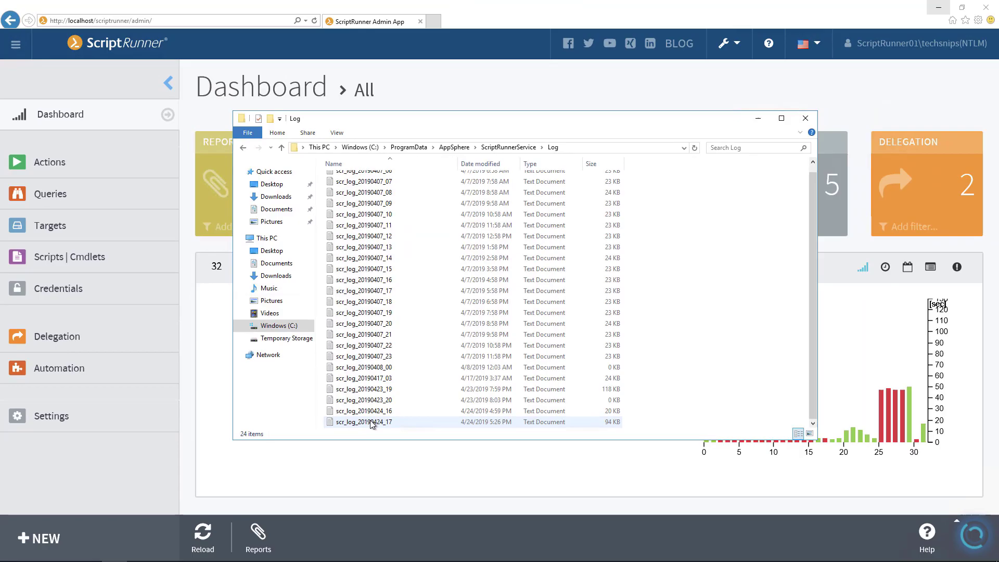
double_click(369, 421)
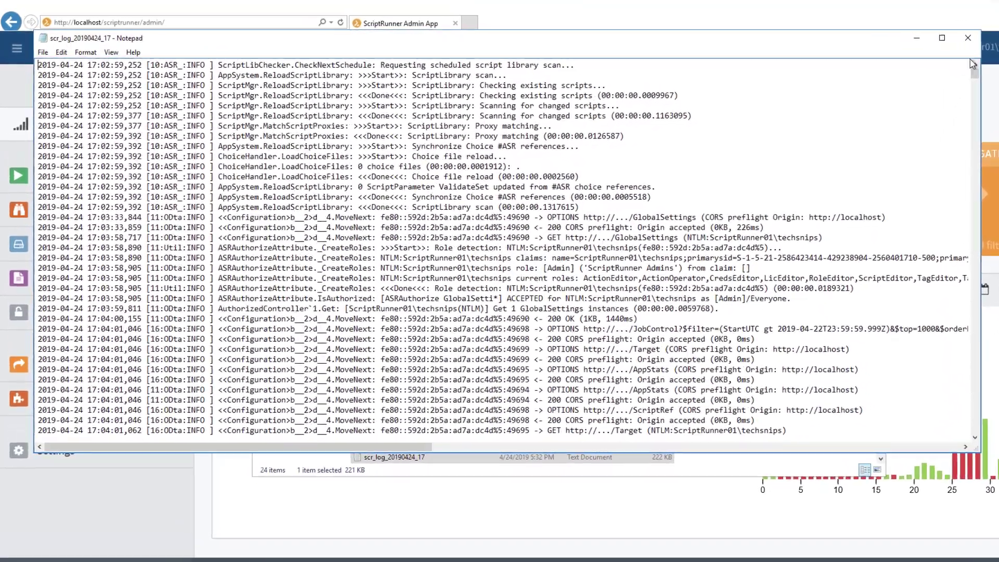
left_click_drag(970, 63, 978, 391)
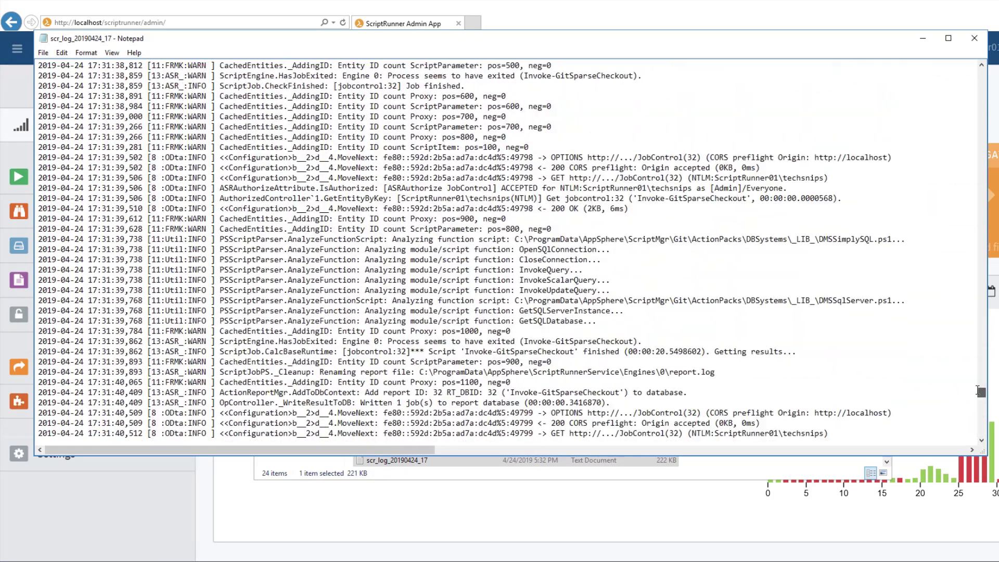